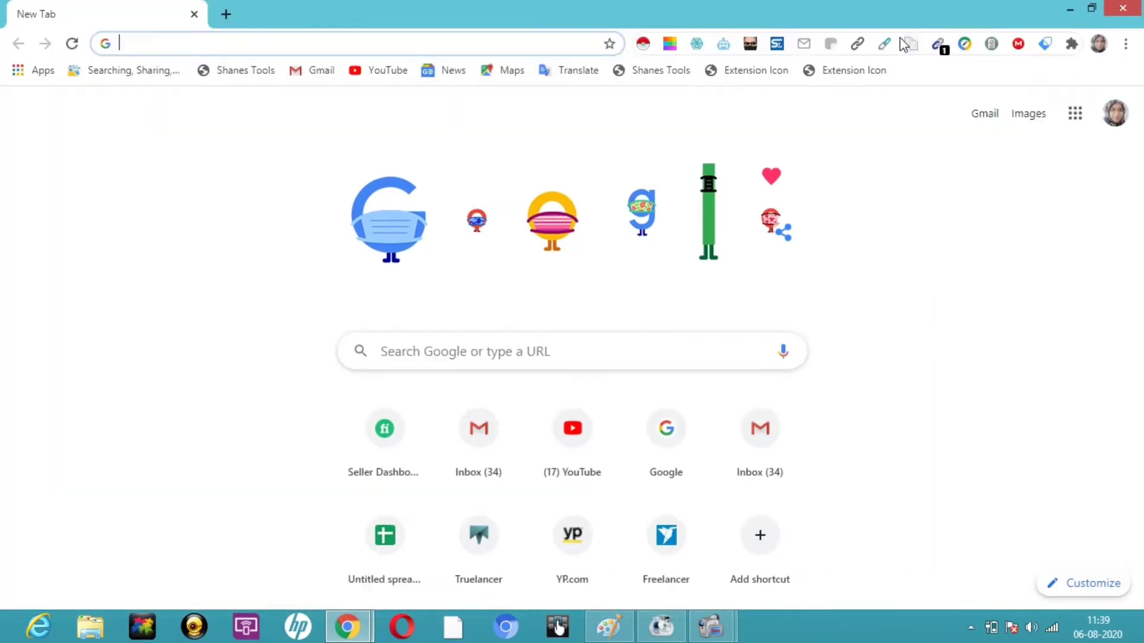
# Step: Search Google for the Gimmio email signature generator on gimm.io and start a new signature
pyautogui.press('super+c')
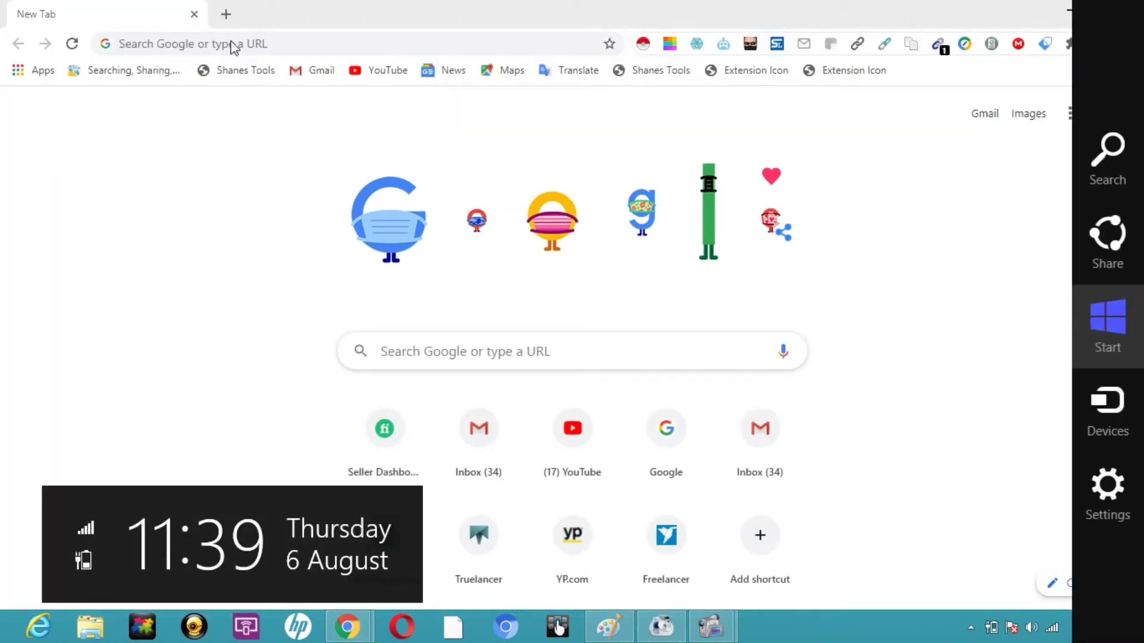
pyautogui.click(231, 42)
pyautogui.write('gimmio')
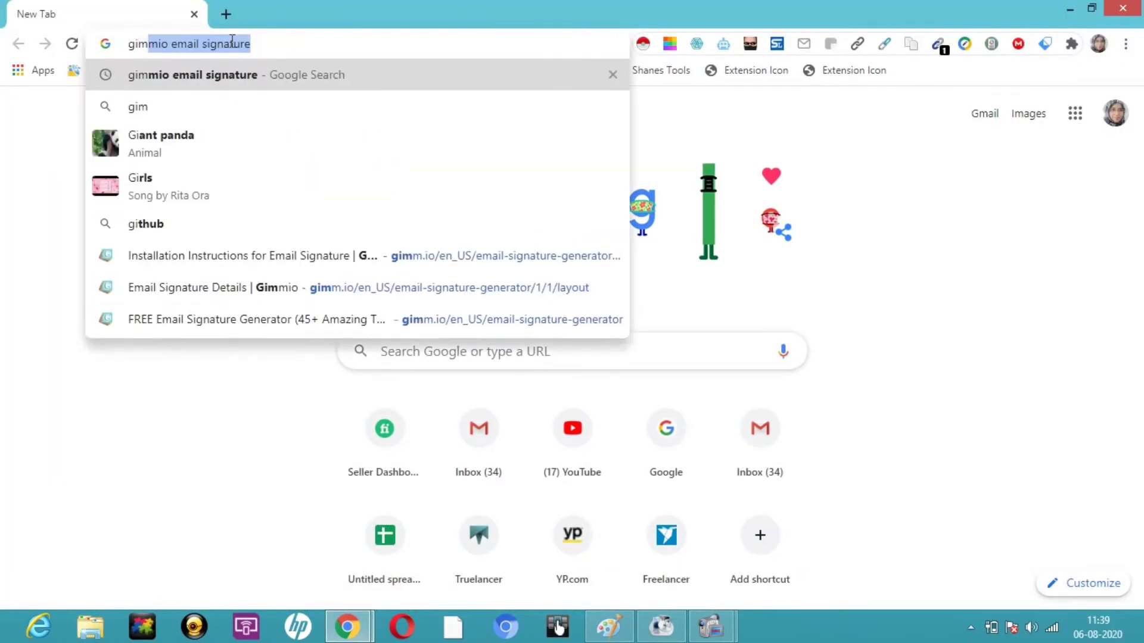
pyautogui.click(234, 87)
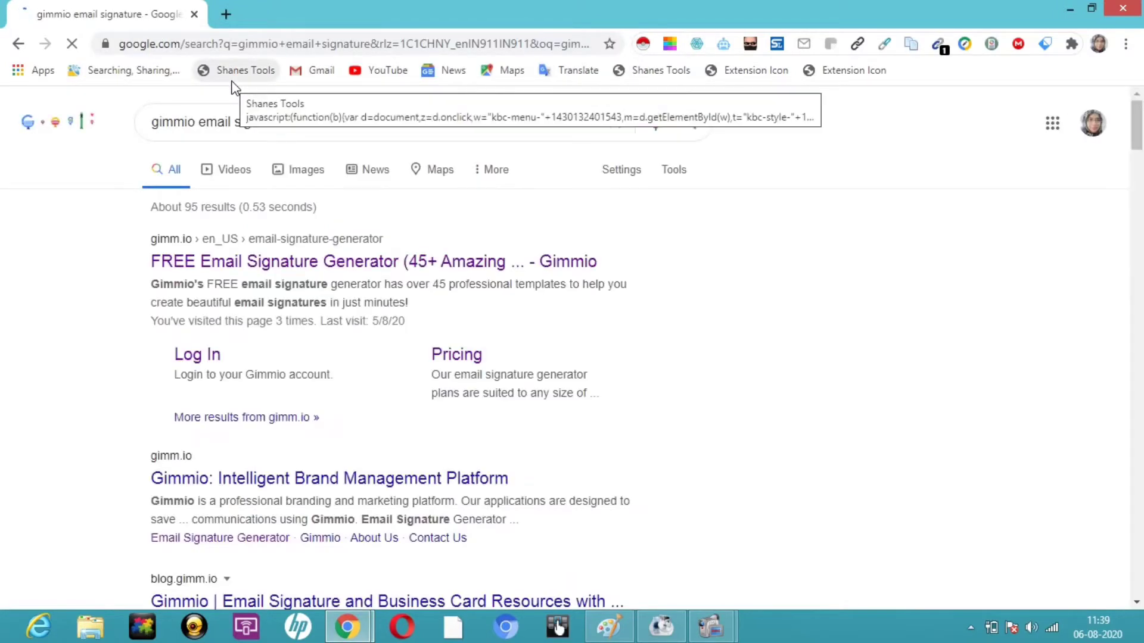
pyautogui.click(303, 264)
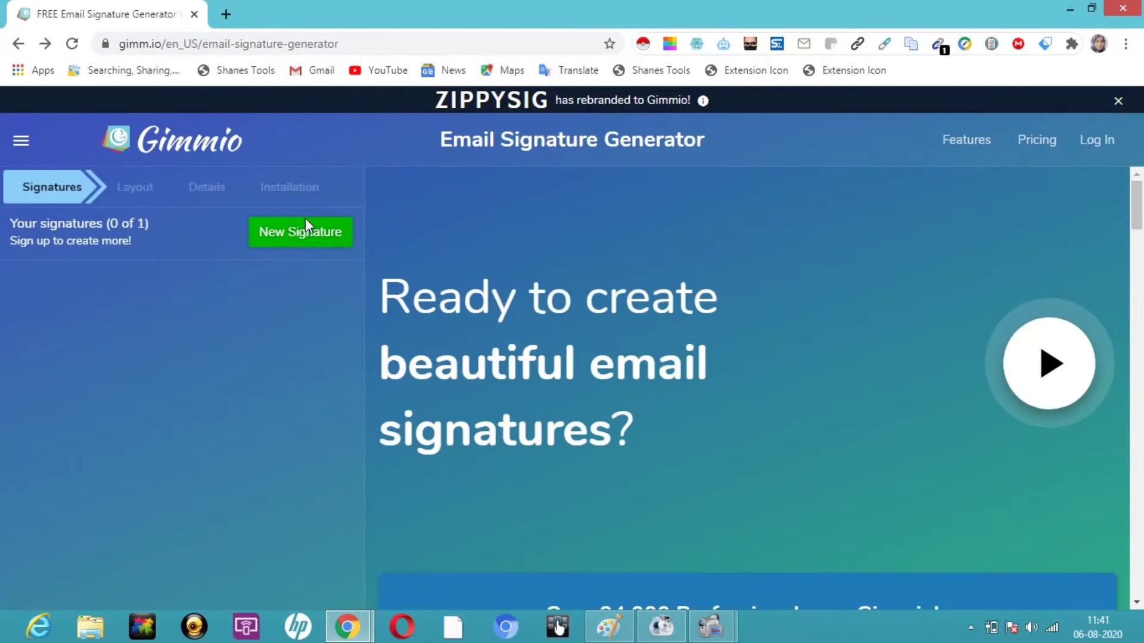
pyautogui.click(305, 224)
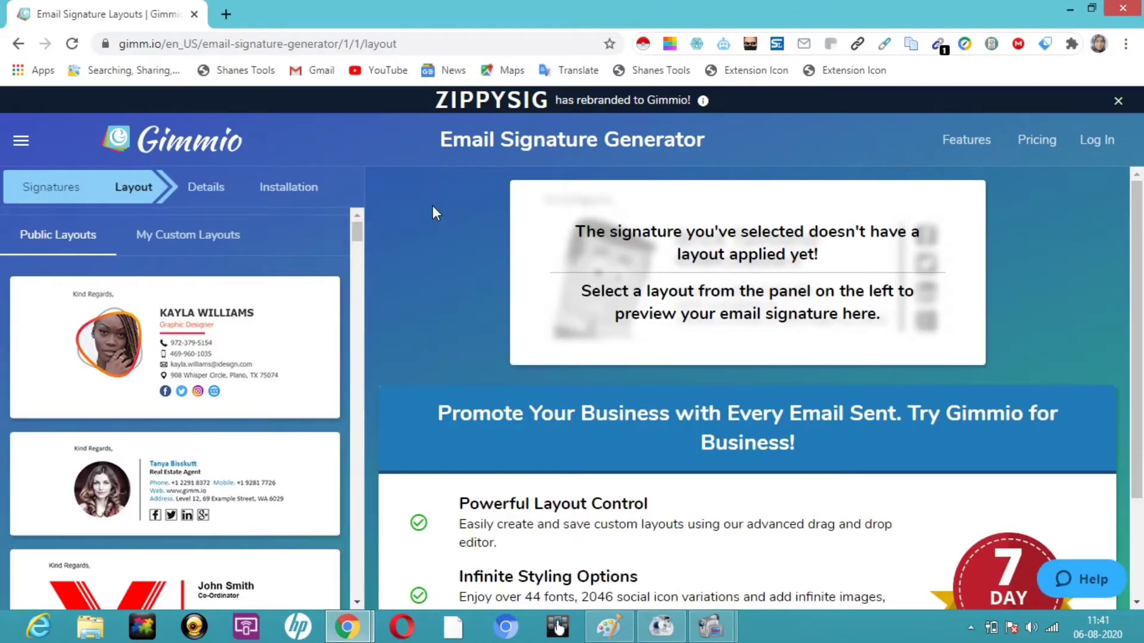
# Step: Preview the real-estate-agent public layout with the round portrait and apply it
pyautogui.moveTo(359, 235)
pyautogui.mouseDown()
pyautogui.moveTo(360, 492)
pyautogui.moveTo(359, 240)
pyautogui.mouseUp()
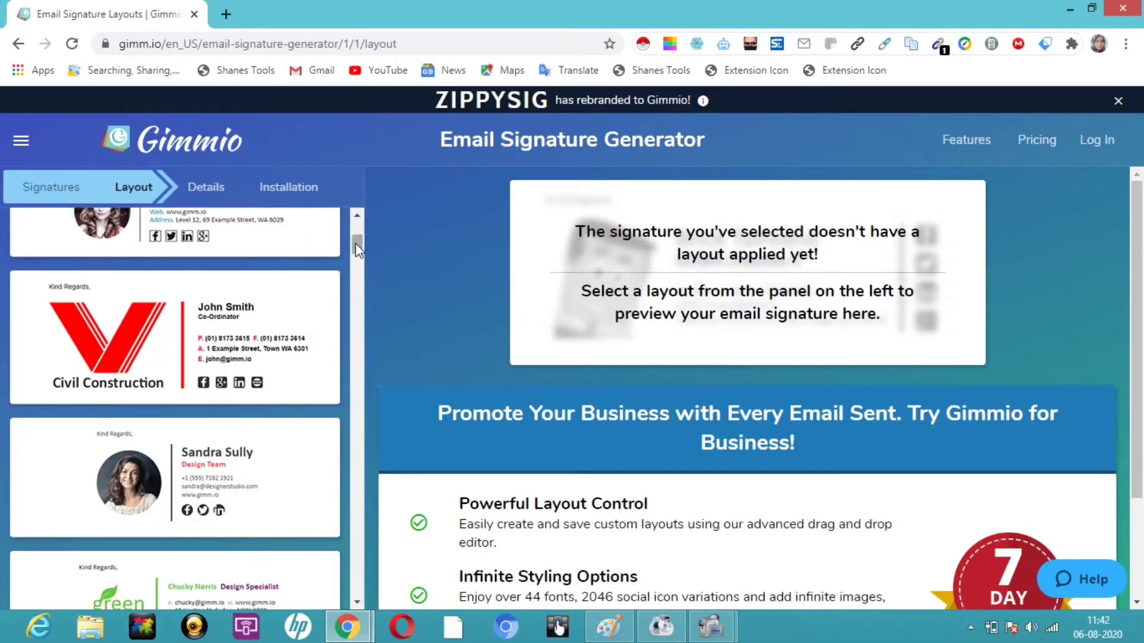
pyautogui.moveTo(356, 241); pyautogui.dragTo(362, 194)
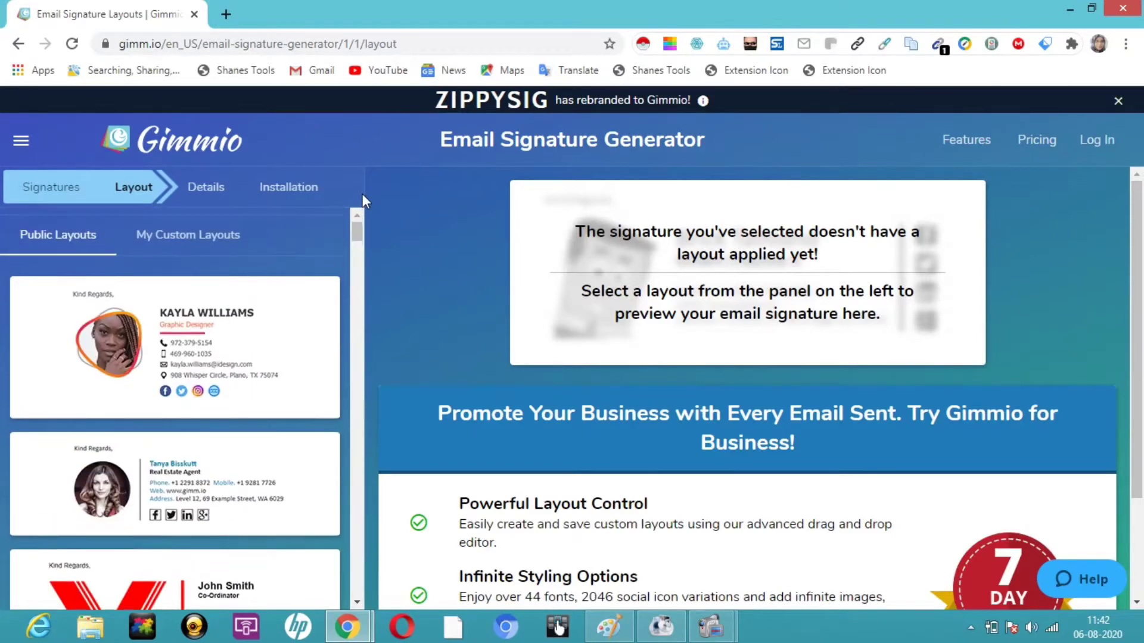
pyautogui.click(185, 469)
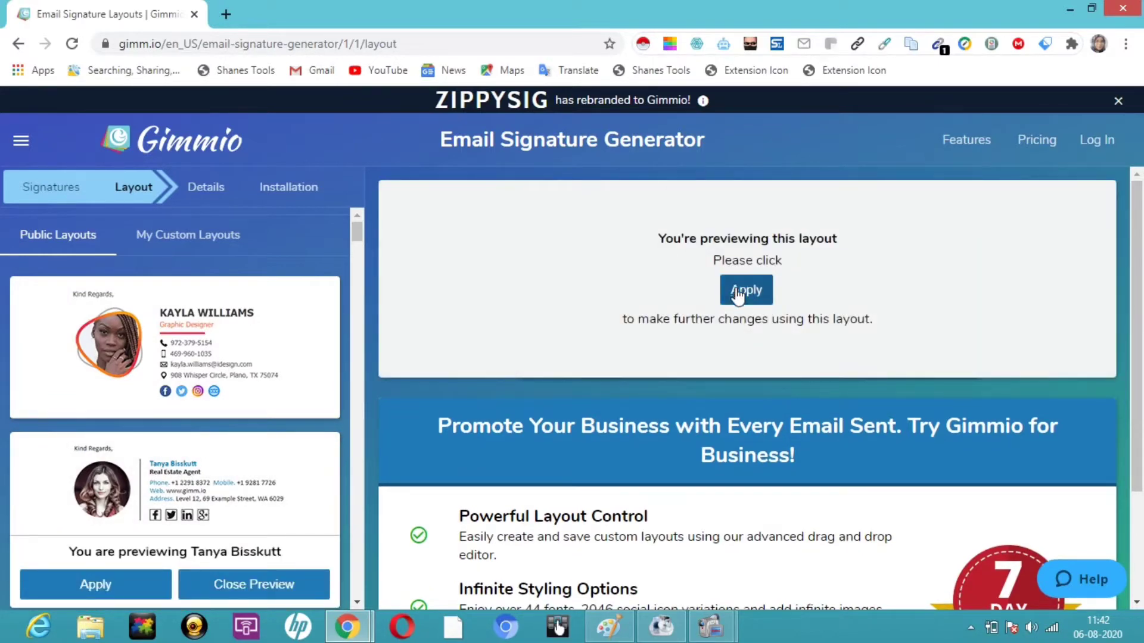
pyautogui.click(737, 289)
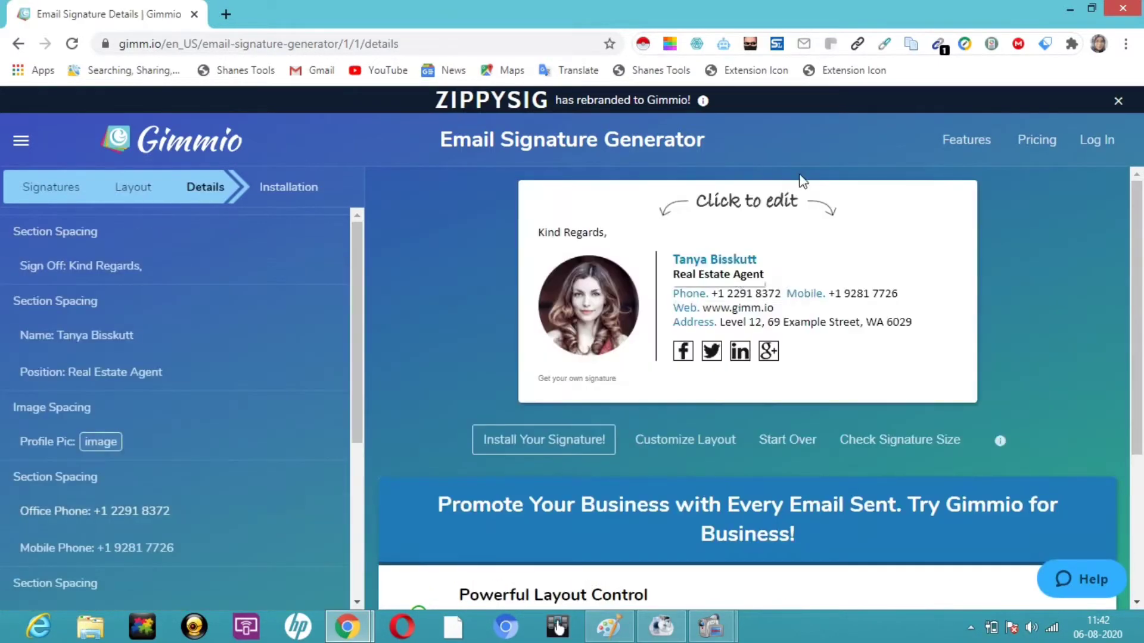
# Step: Replace the template's sample name with the user's full name in the Name field
pyautogui.click(732, 265)
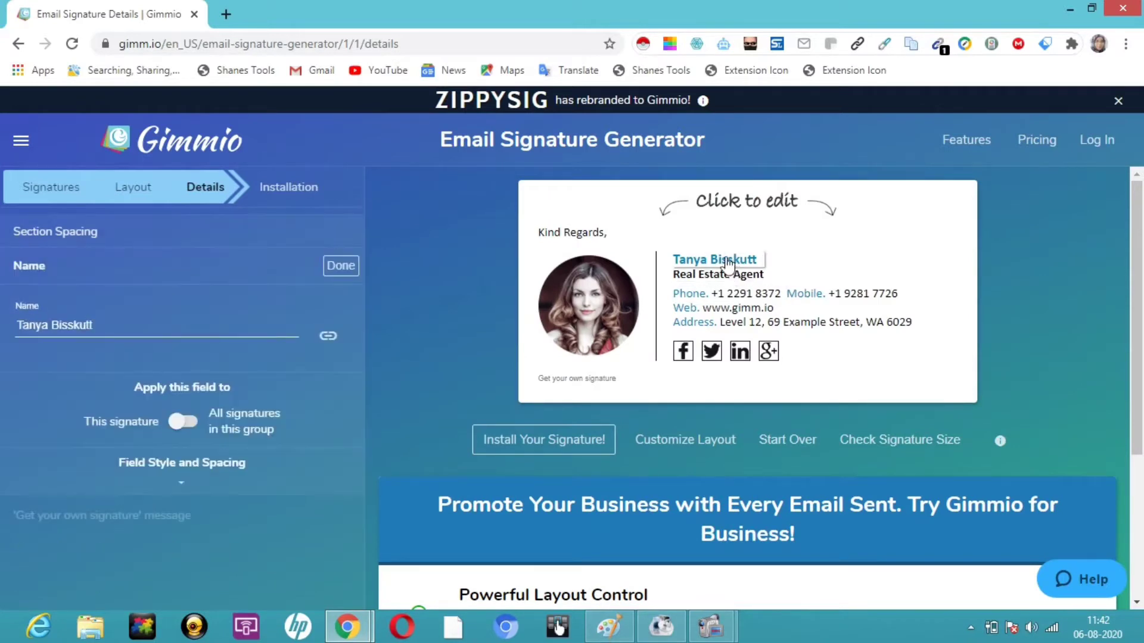
pyautogui.tripleClick(128, 324)
pyautogui.press('BackSpace')
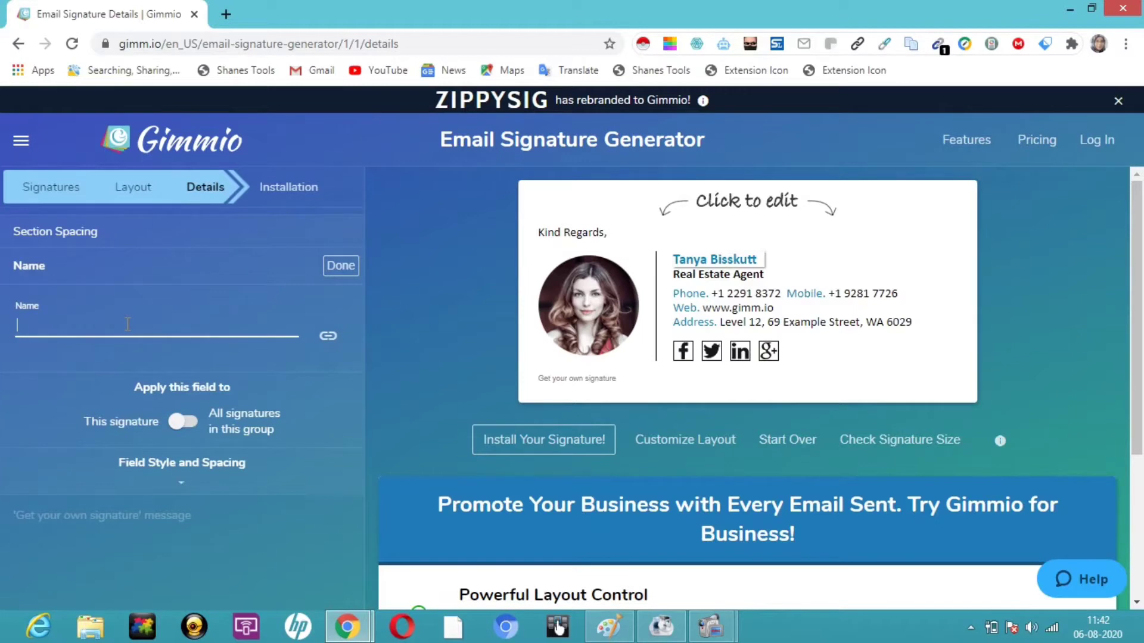
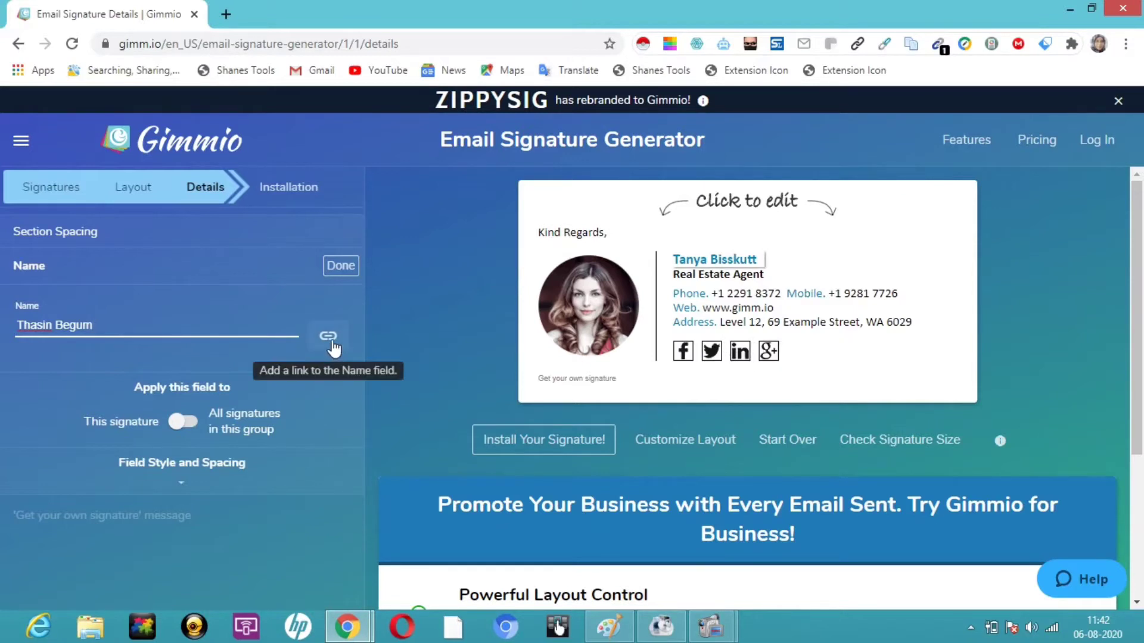
# Step: Copy the YouTube channel URL from the social media notes in Notepad and return to Gimmio
pyautogui.click(226, 14)
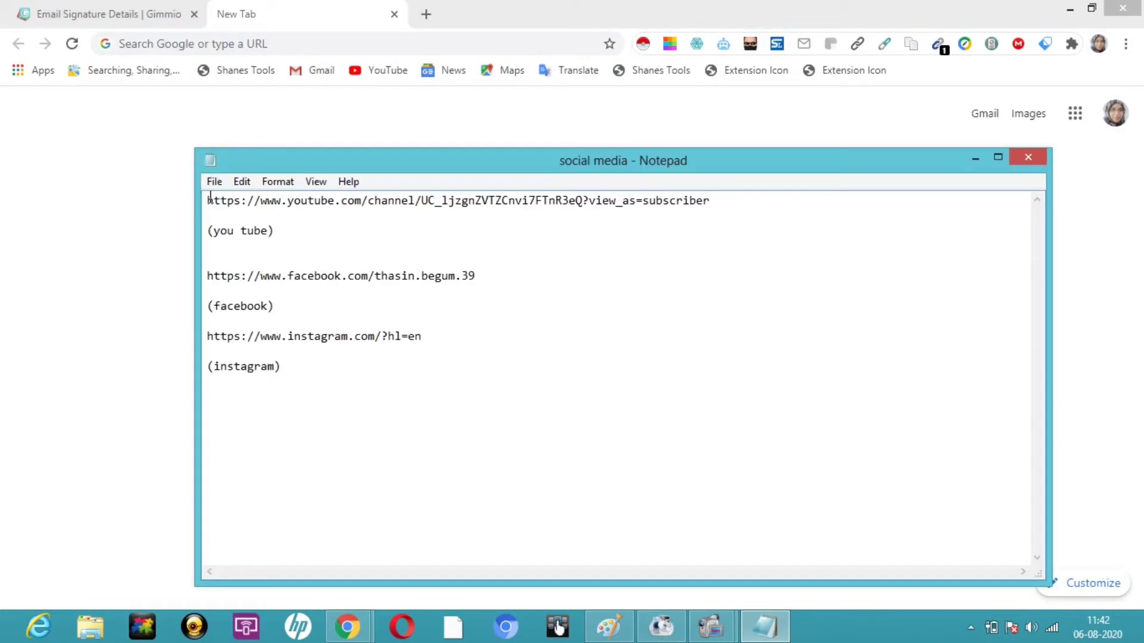
pyautogui.moveTo(207, 200); pyautogui.dragTo(739, 216)
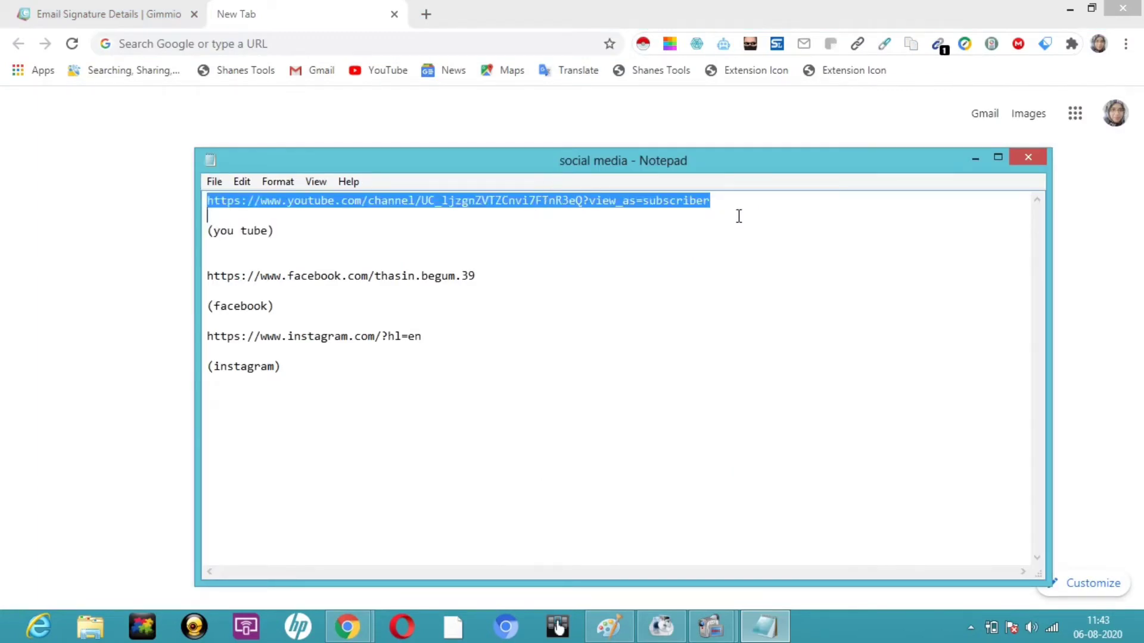
pyautogui.press('super+c')
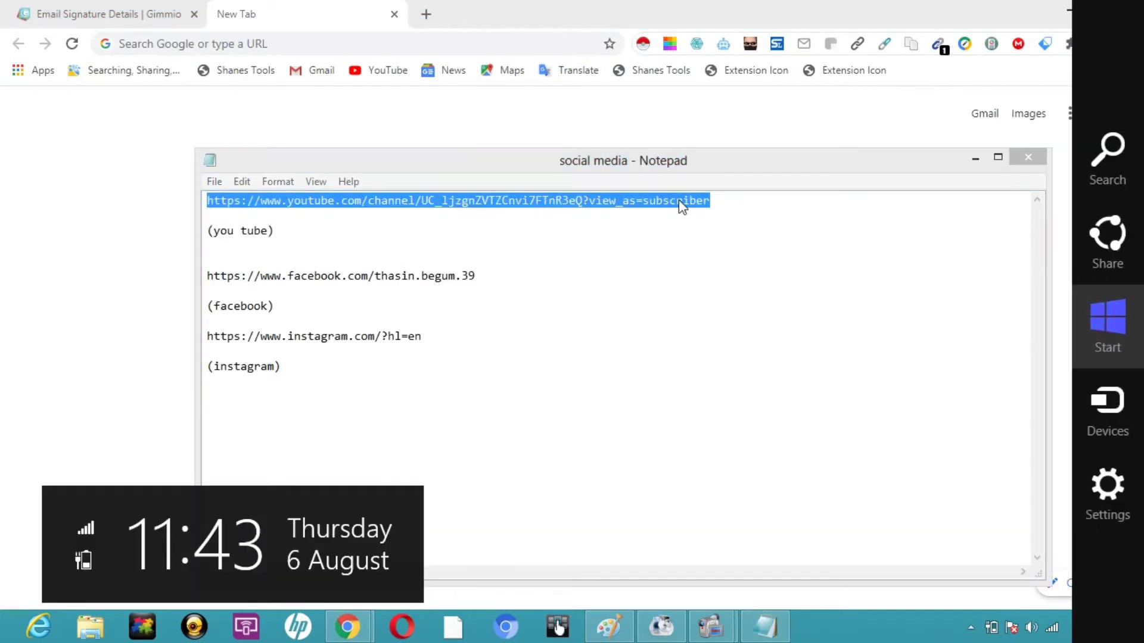
pyautogui.click(679, 200)
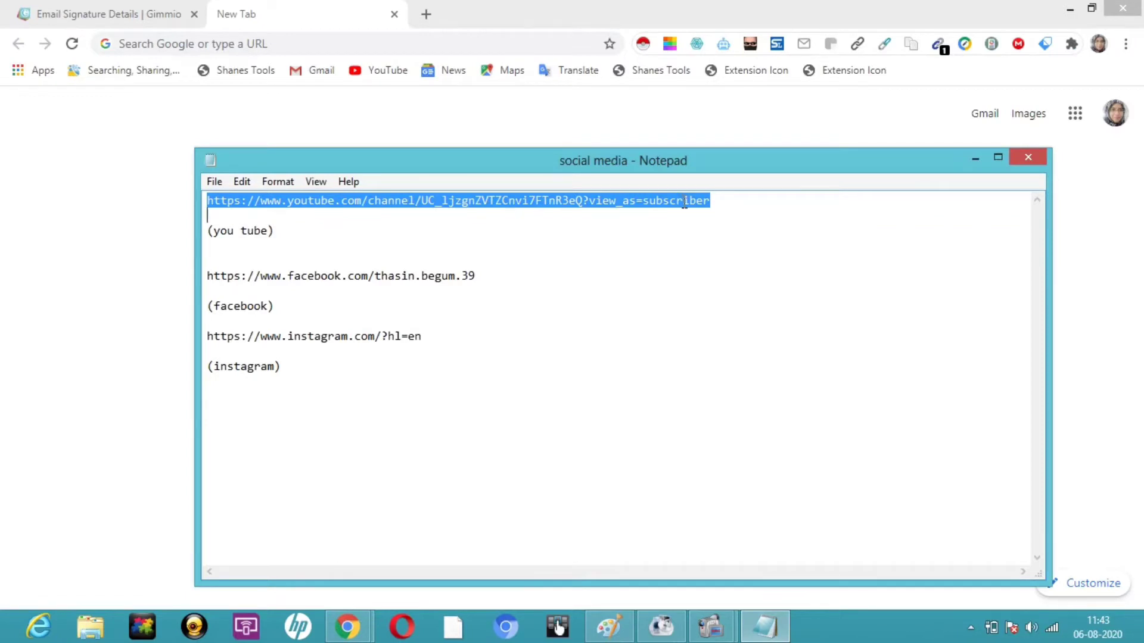
pyautogui.rightClick(685, 203)
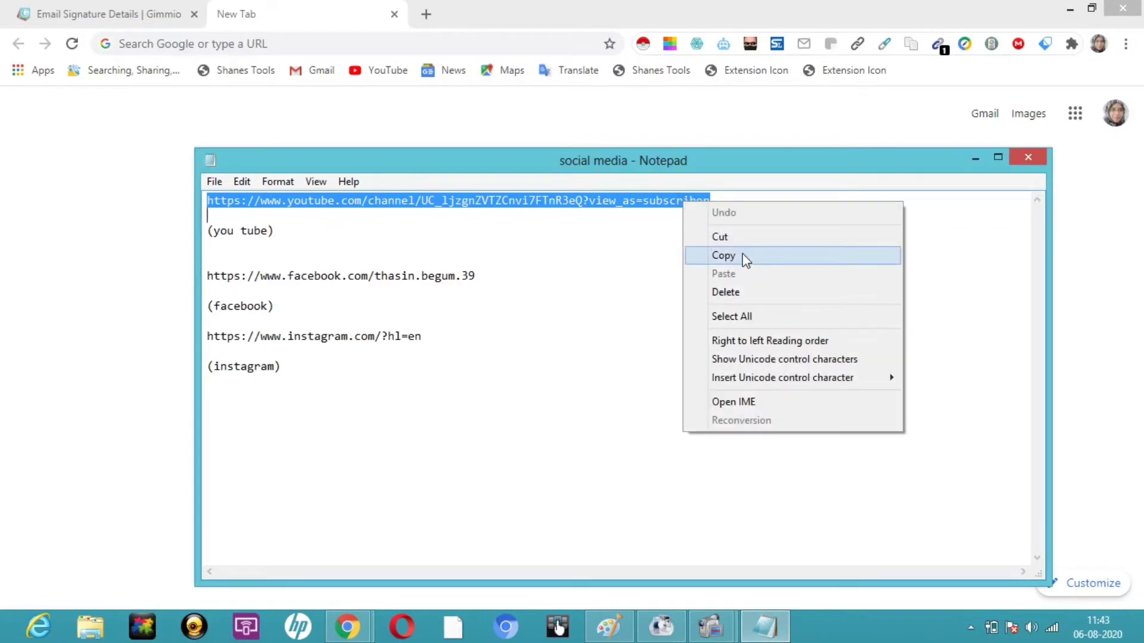
pyautogui.click(723, 255)
pyautogui.click(84, 15)
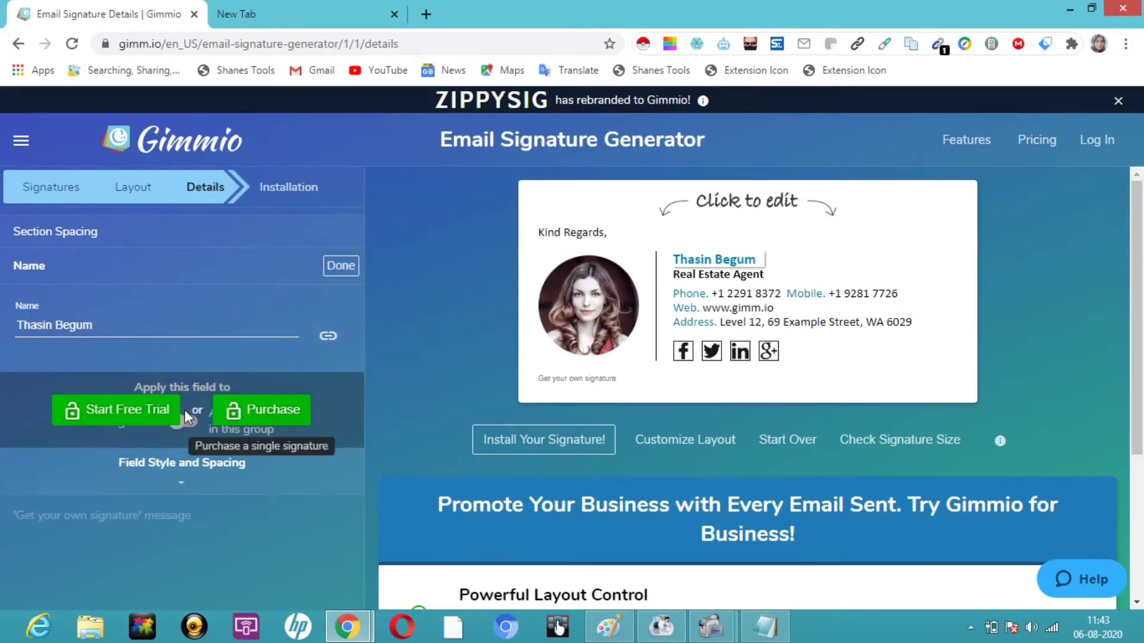
# Step: Paste the YouTube channel URL as the name's hyperlink and finish editing the name
pyautogui.click(327, 337)
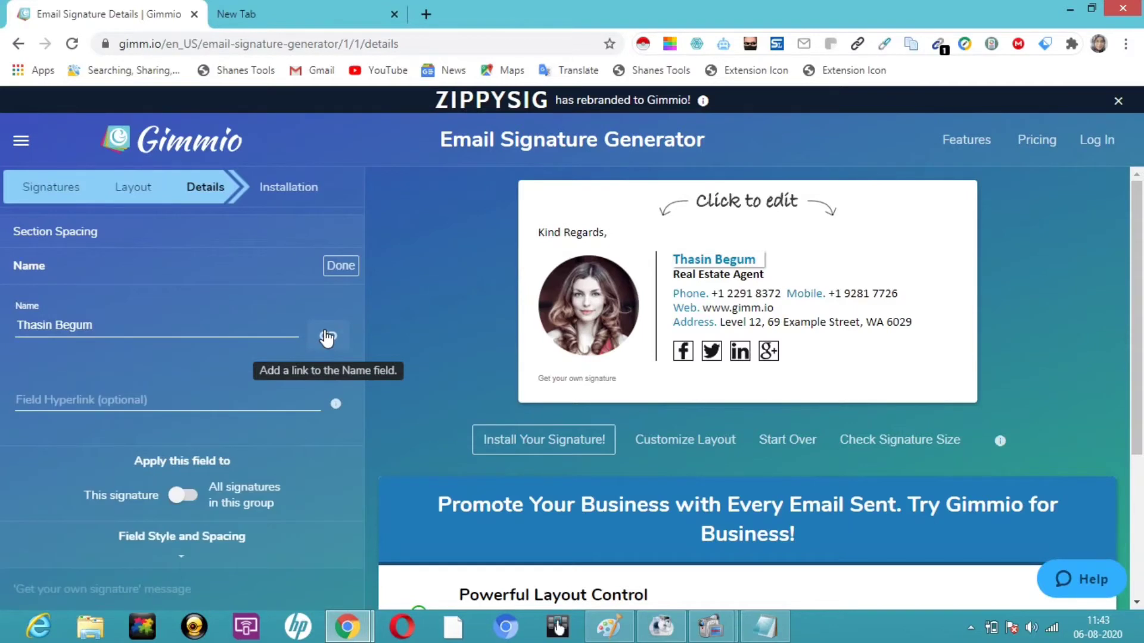
pyautogui.click(61, 396)
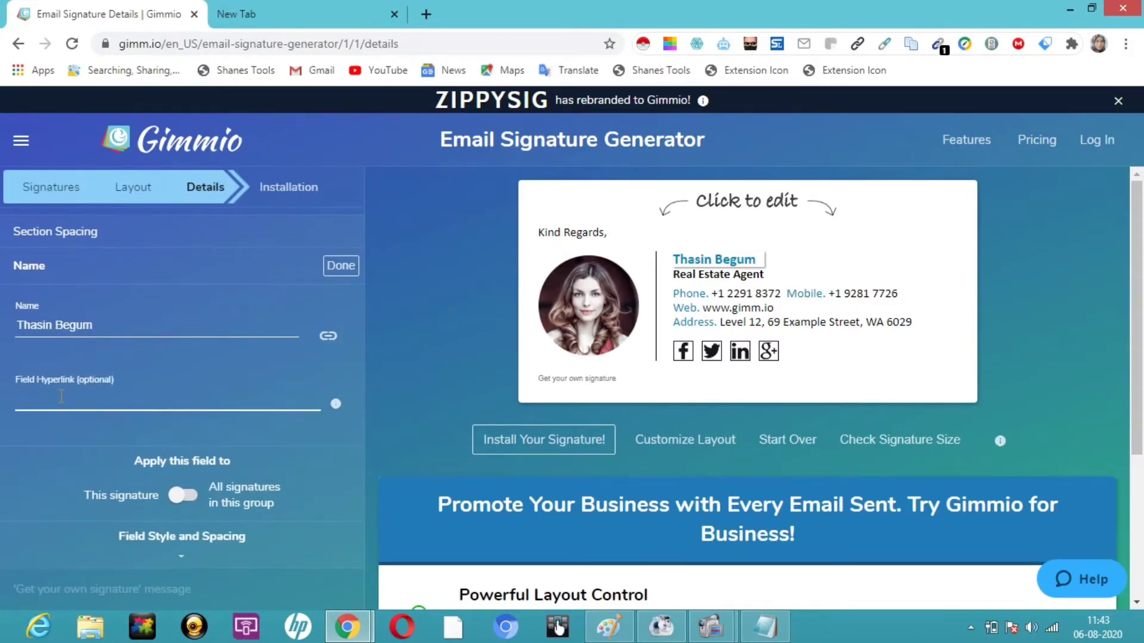
pyautogui.rightClick(59, 396)
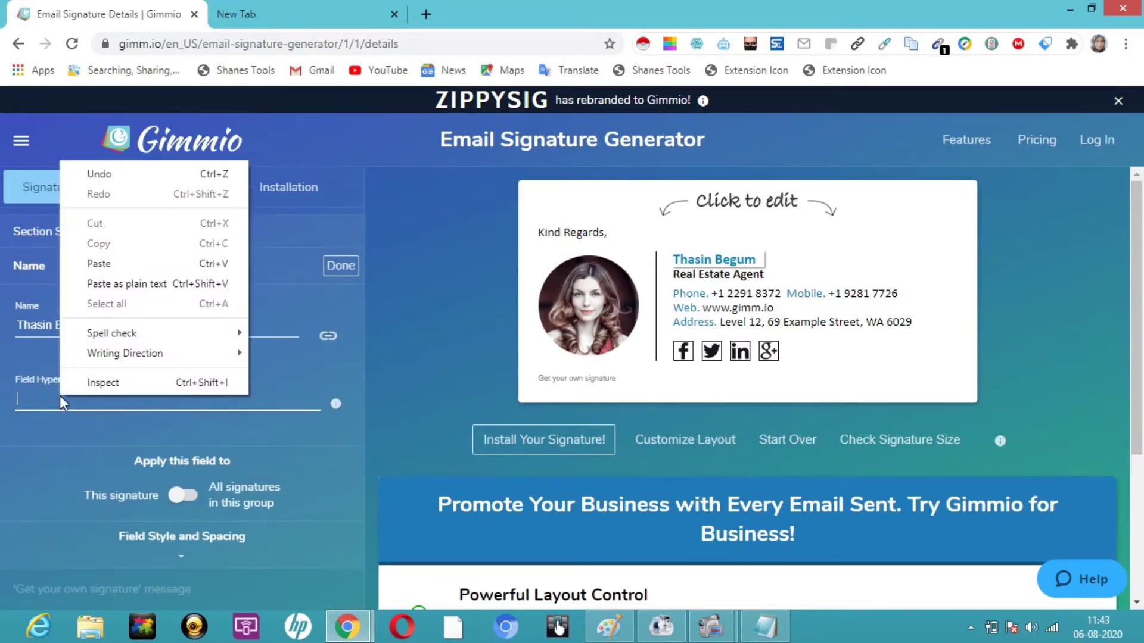
pyautogui.click(145, 265)
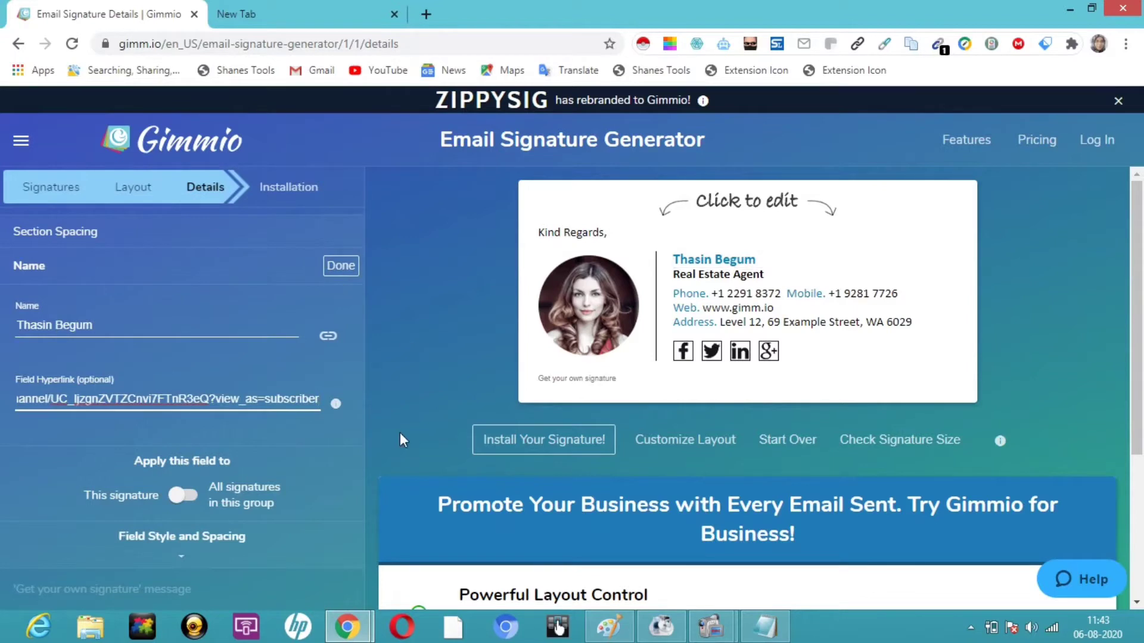
pyautogui.click(341, 267)
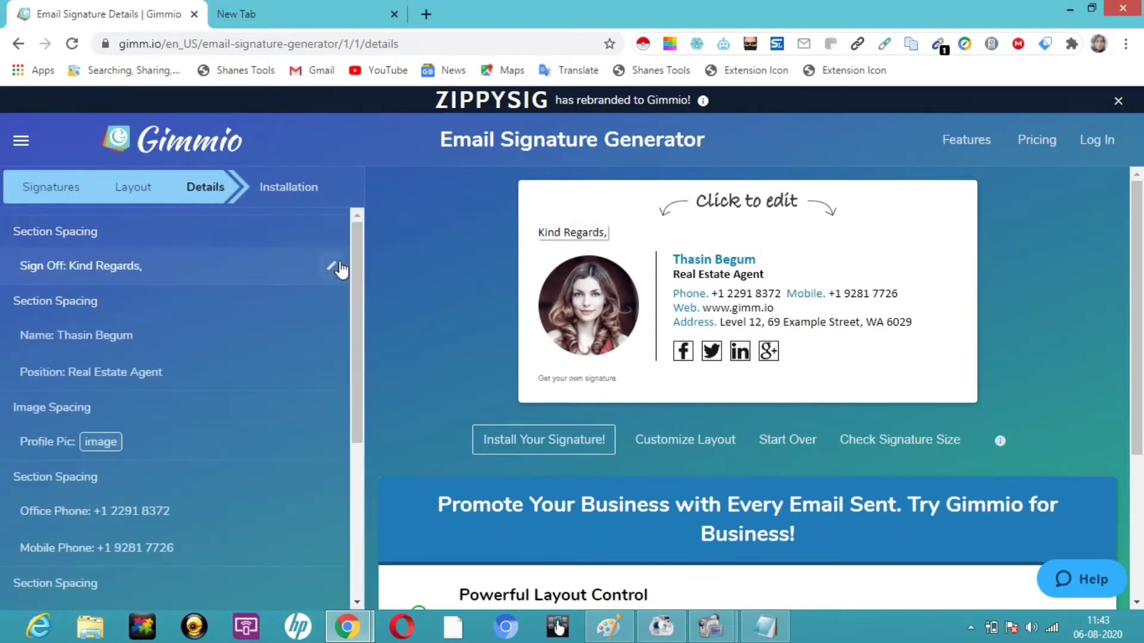
# Step: Replace the Real Estate Agent position with 'Freelancer and You Tuber'
pyautogui.click(711, 275)
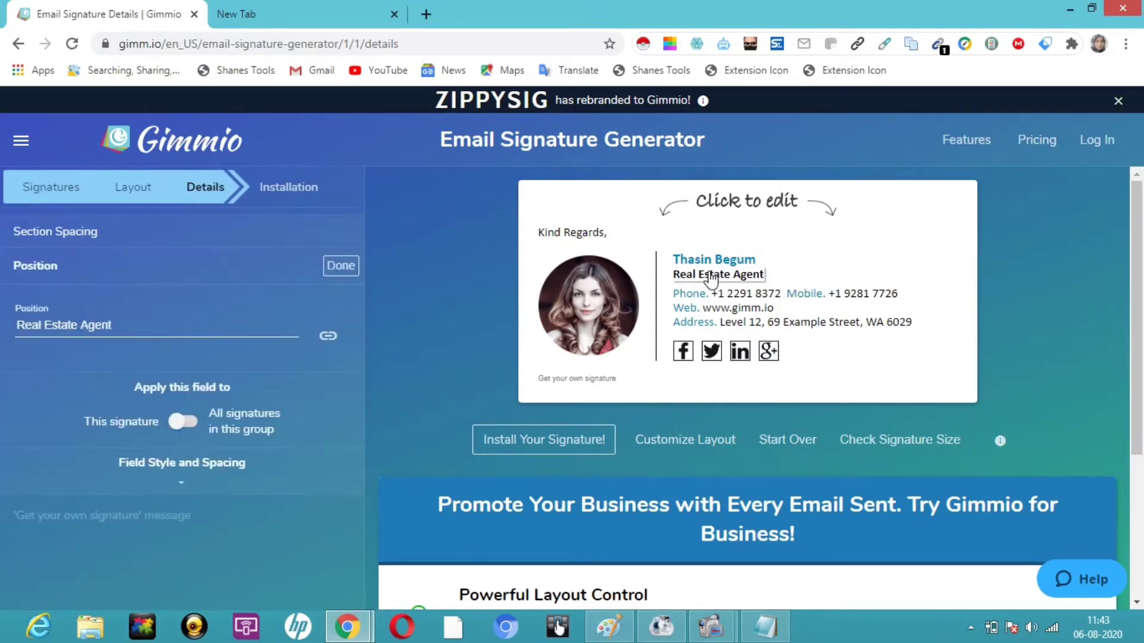
pyautogui.tripleClick(137, 325)
pyautogui.press('BackSpace')
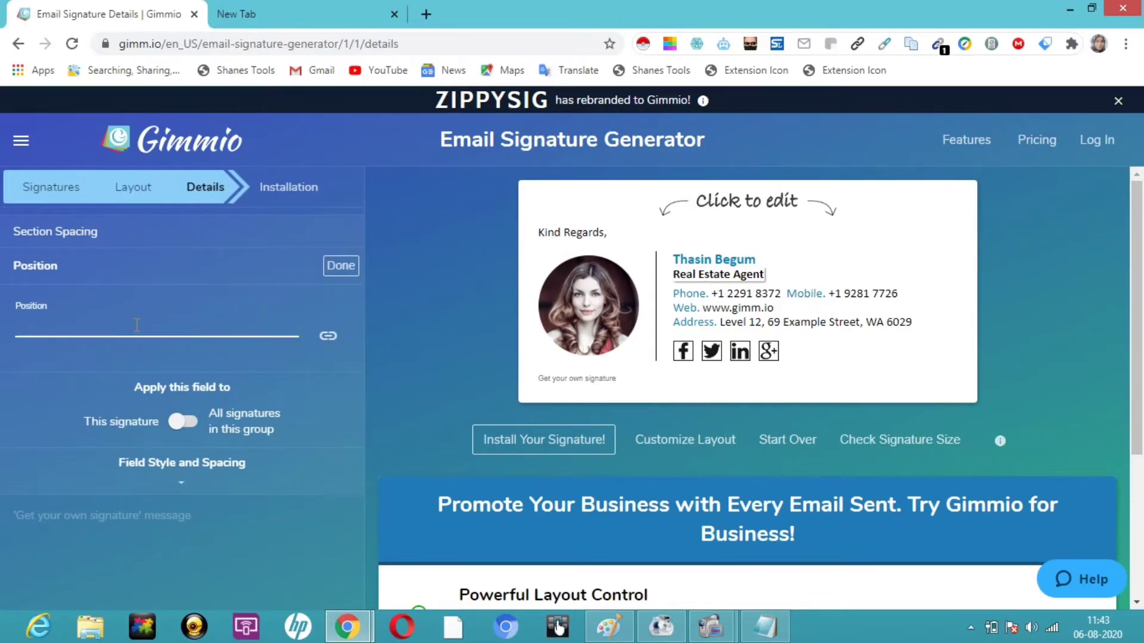
pyautogui.write('Freelancer and Yo')
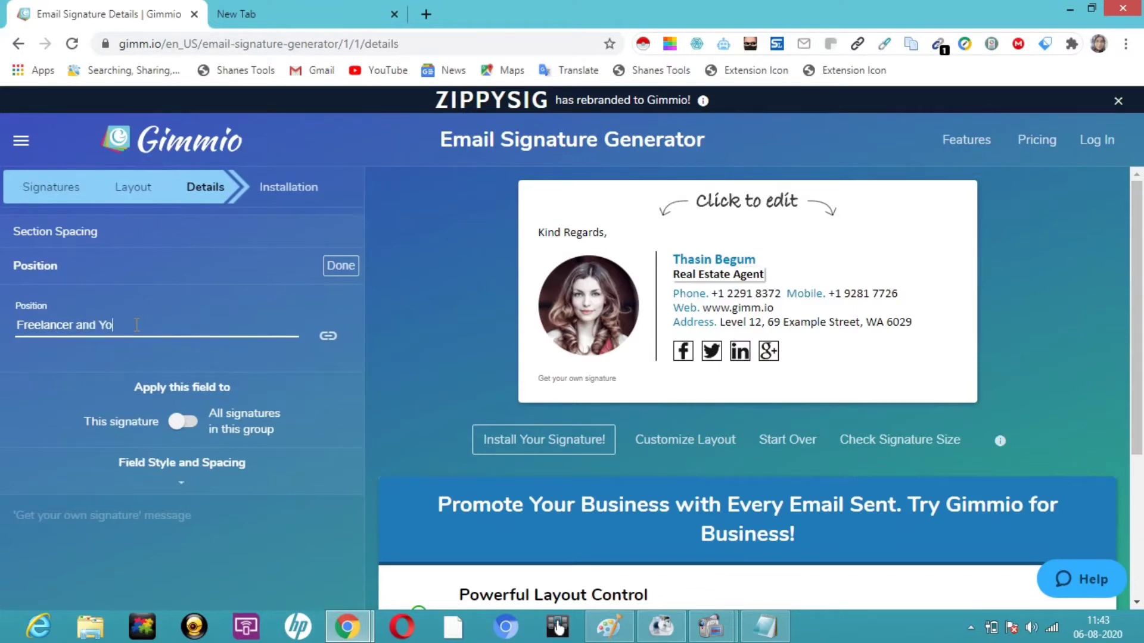
pyautogui.write('u Tuber')
pyautogui.click(349, 271)
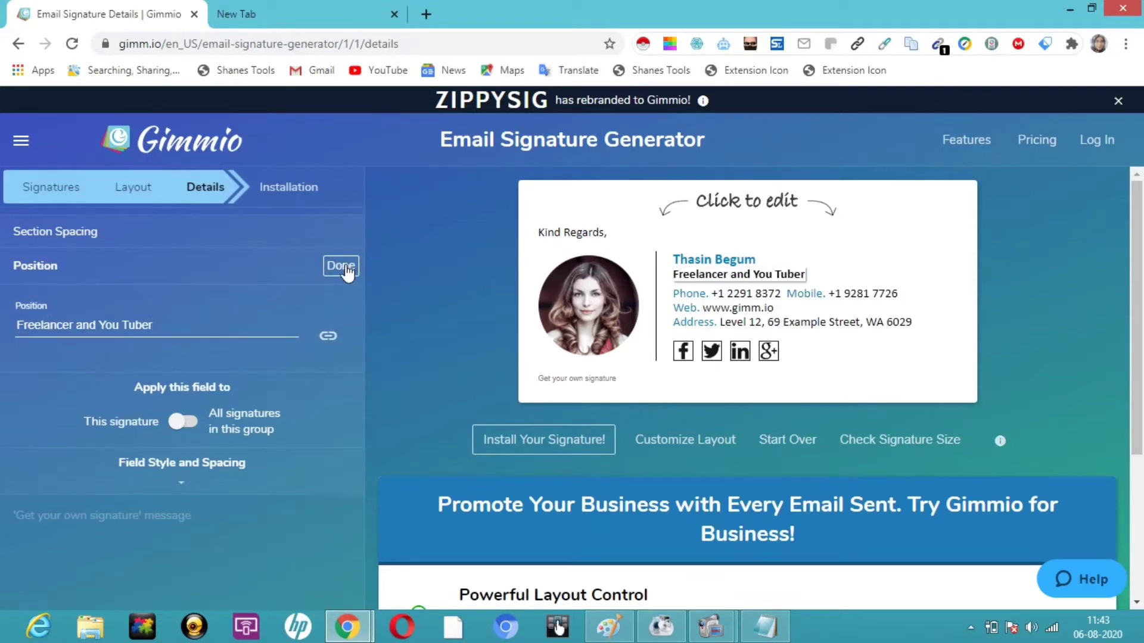
pyautogui.click(348, 271)
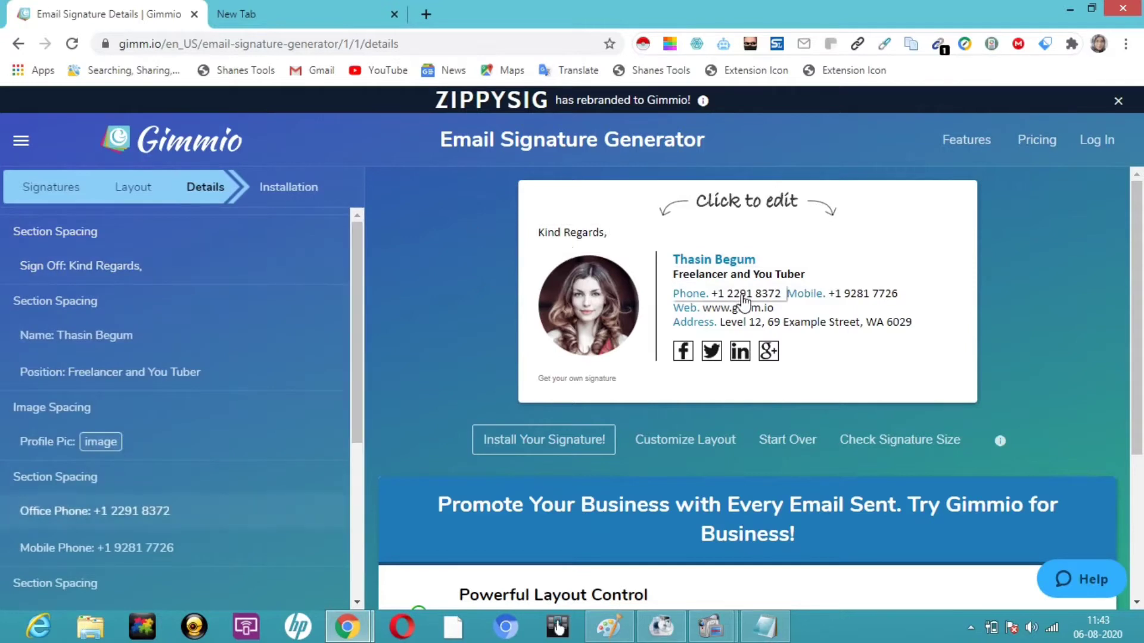
# Step: Replace the signature's office phone number with the new number
pyautogui.click(708, 300)
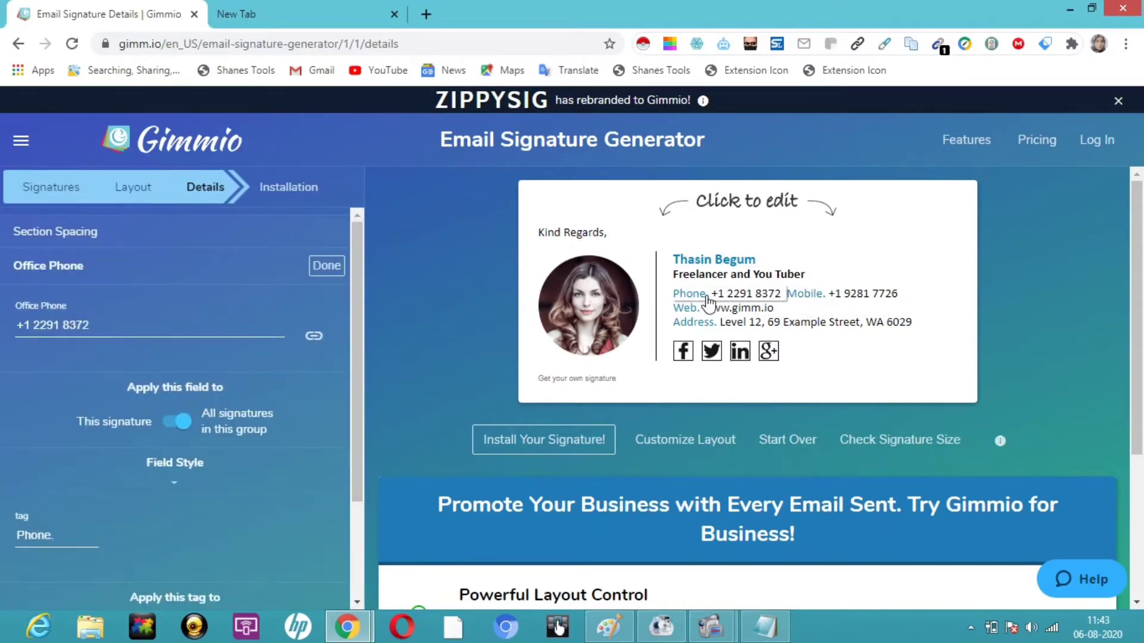
pyautogui.click(165, 323)
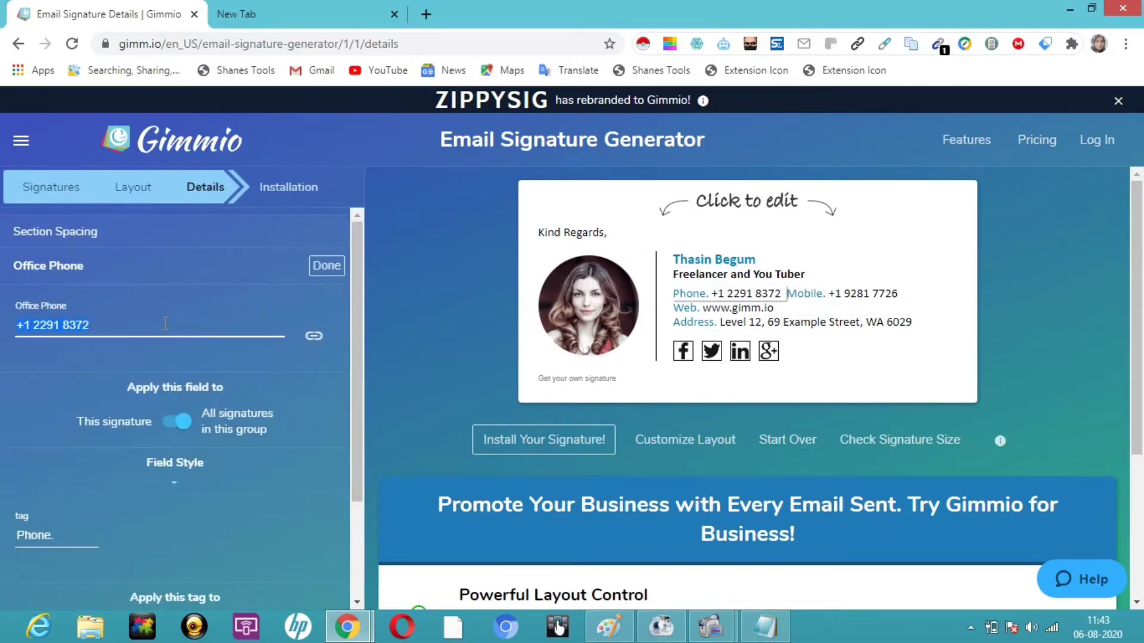
pyautogui.press('BackSpace')
pyautogui.write('99999999999')
pyautogui.click(327, 268)
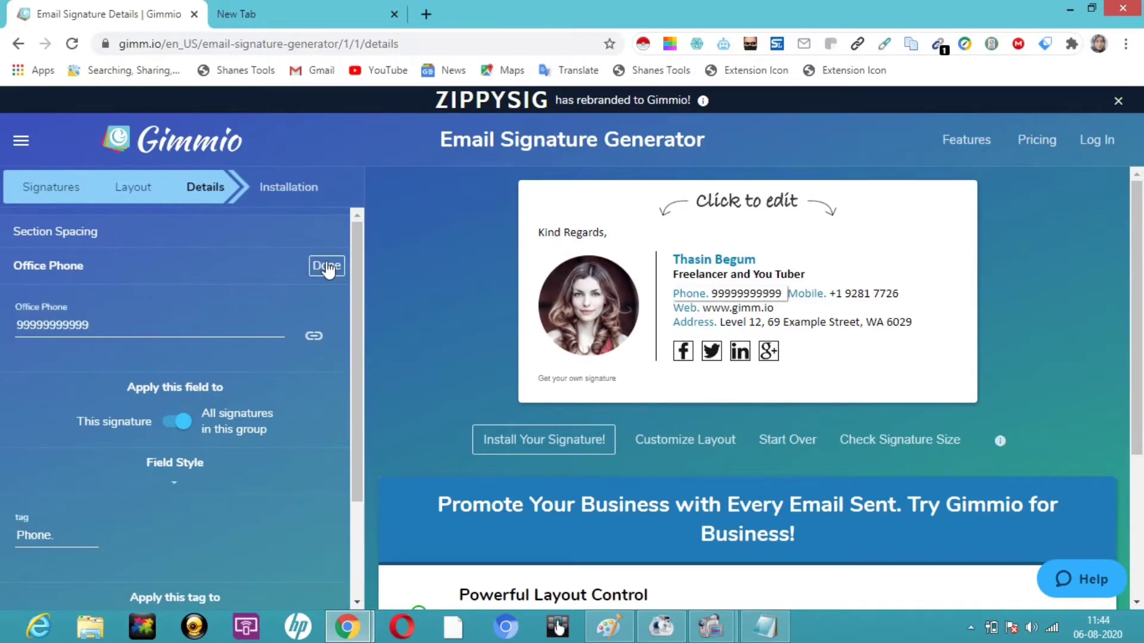
# Step: Replace the signature's mobile number with the new number
pyautogui.click(848, 295)
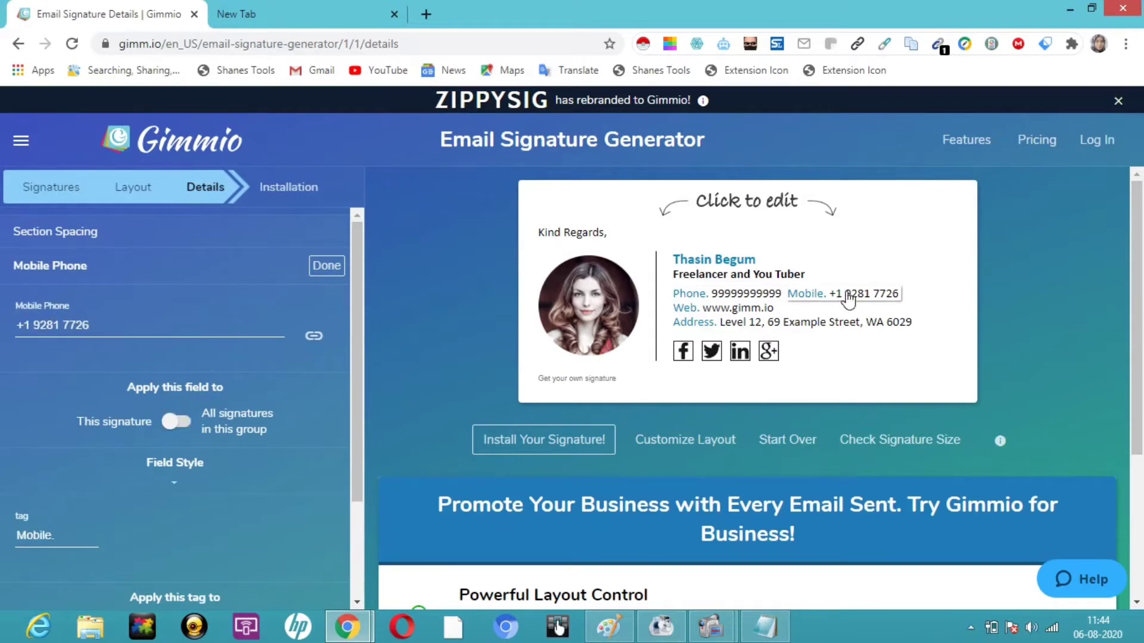
pyautogui.tripleClick(195, 316)
pyautogui.press('BackSpace')
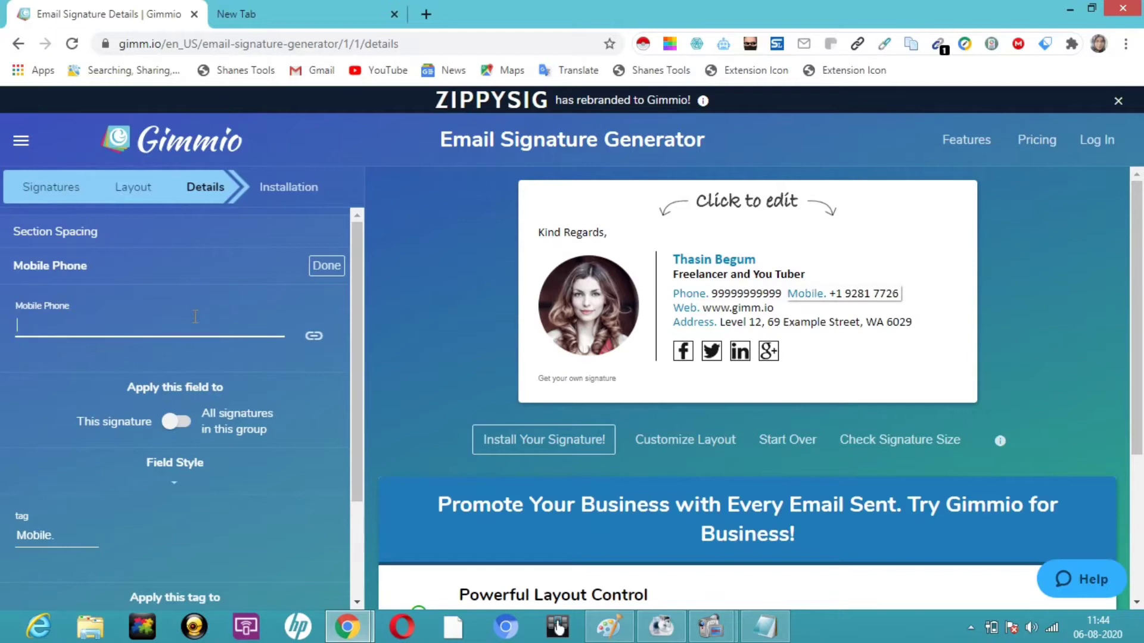
pyautogui.write('7777777777')
pyautogui.click(334, 269)
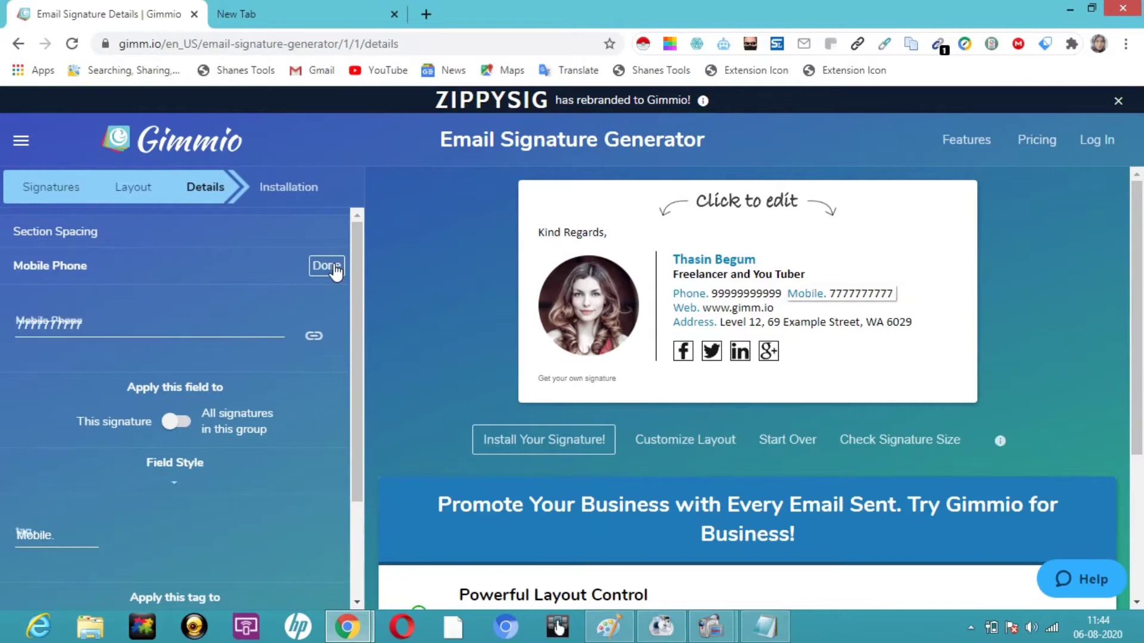
pyautogui.click(713, 310)
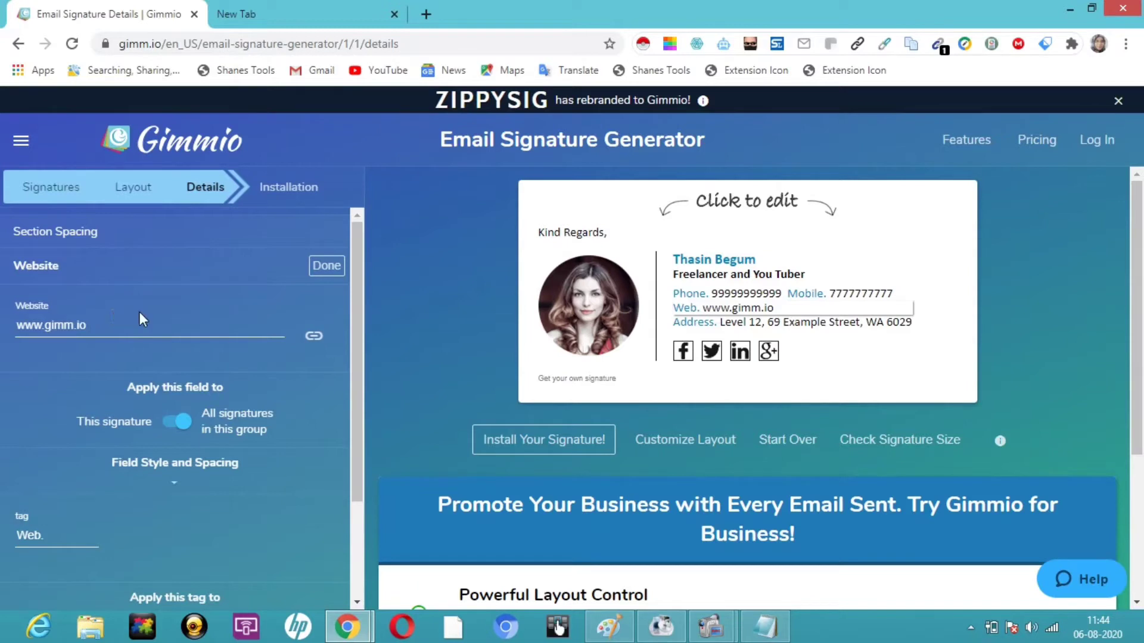
# Step: Clear the Website field so the website line is dropped from the signature
pyautogui.tripleClick(91, 325)
pyautogui.press('BackSpace')
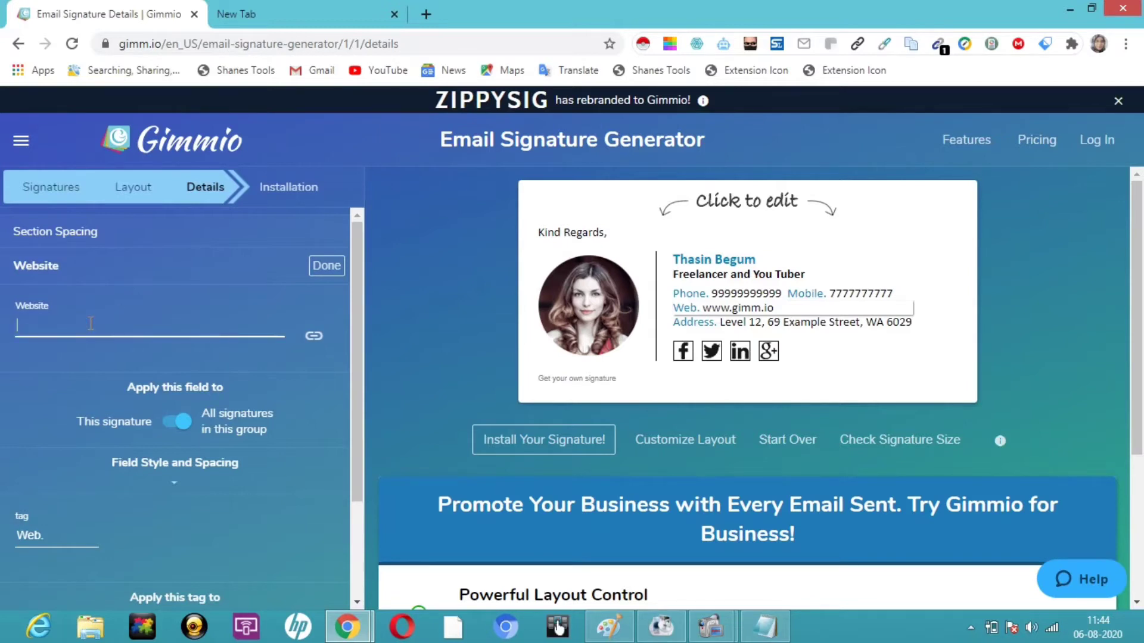
pyautogui.click(327, 266)
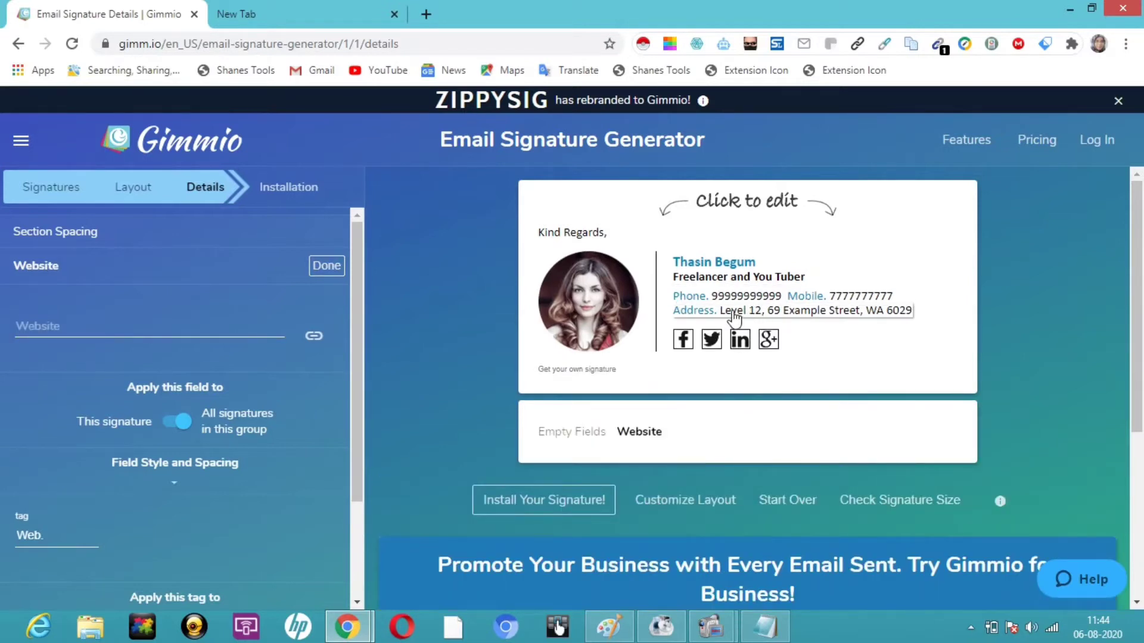
# Step: Replace the sample street address with INDIA
pyautogui.click(734, 315)
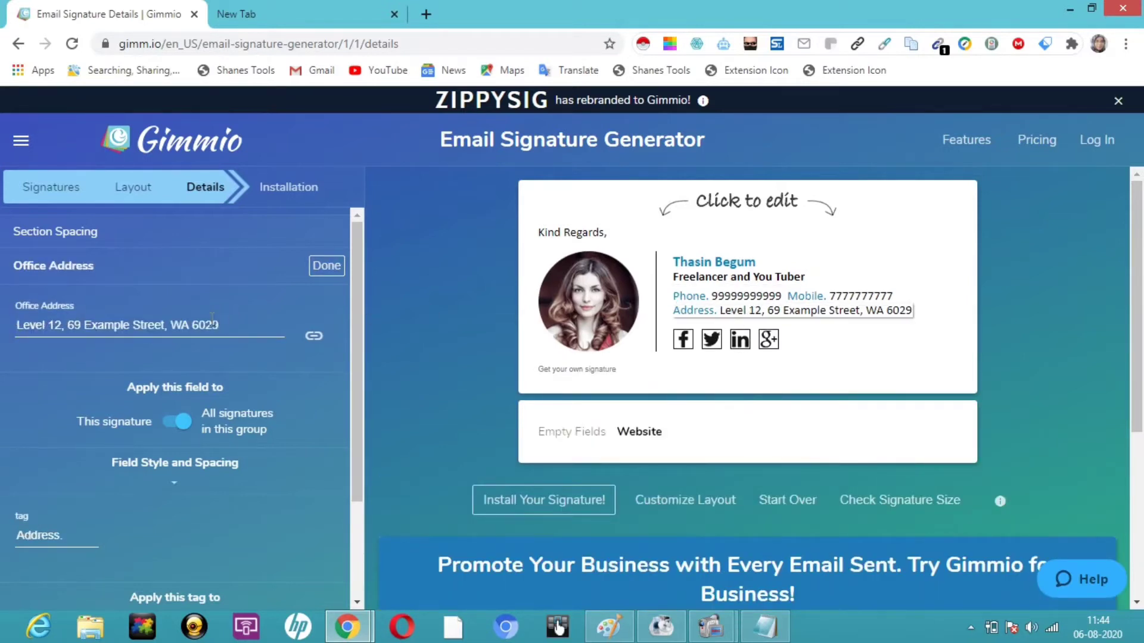
pyautogui.click(233, 325)
pyautogui.hotkey('ctrl', 'a')
pyautogui.press('BackSpace')
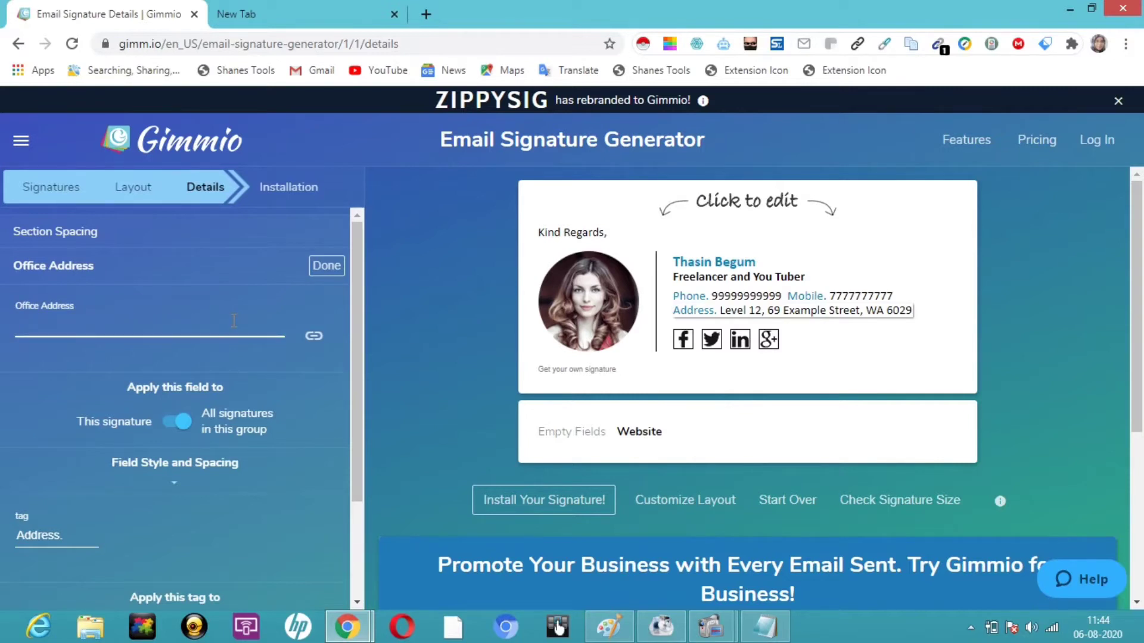
pyautogui.write('INDIA')
pyautogui.click(328, 266)
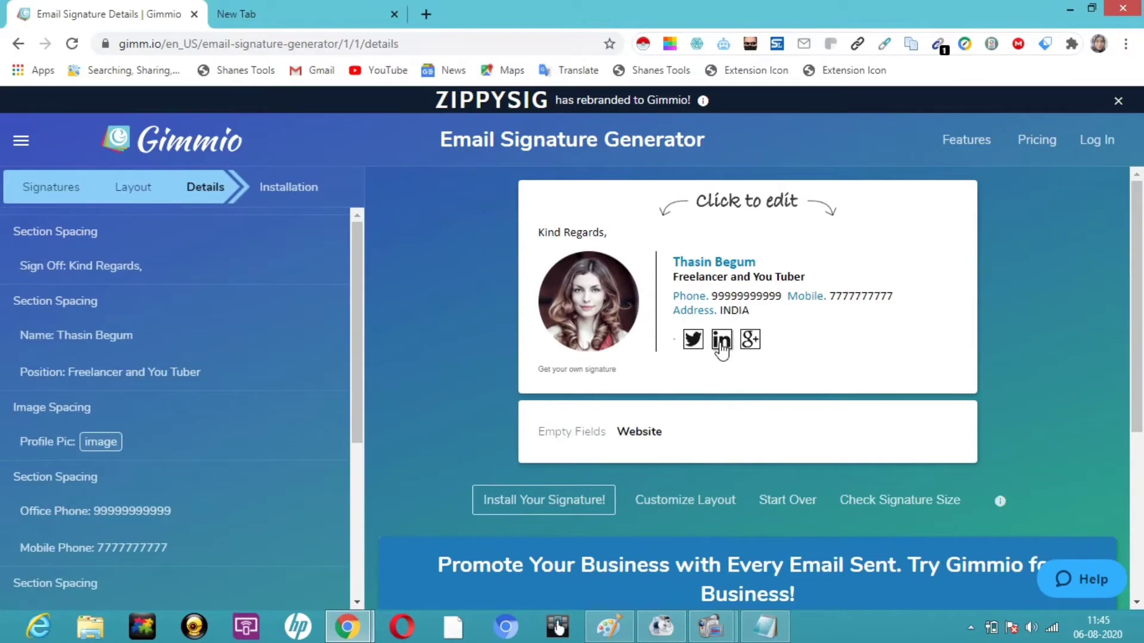
pyautogui.click(722, 351)
pyautogui.rightClick(18, 460)
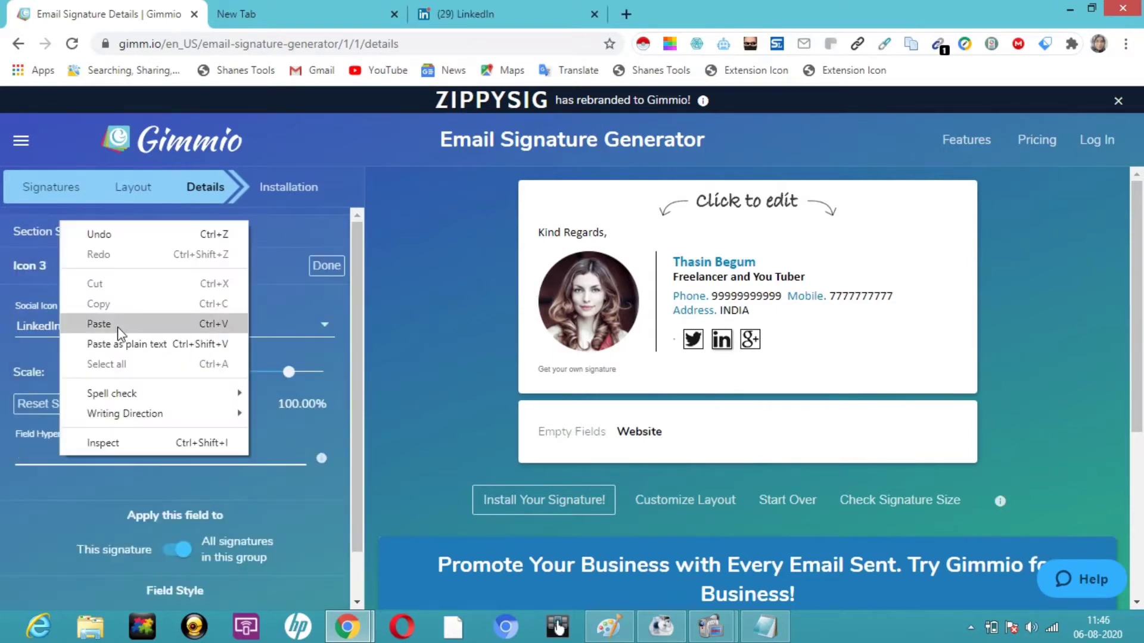
pyautogui.click(116, 327)
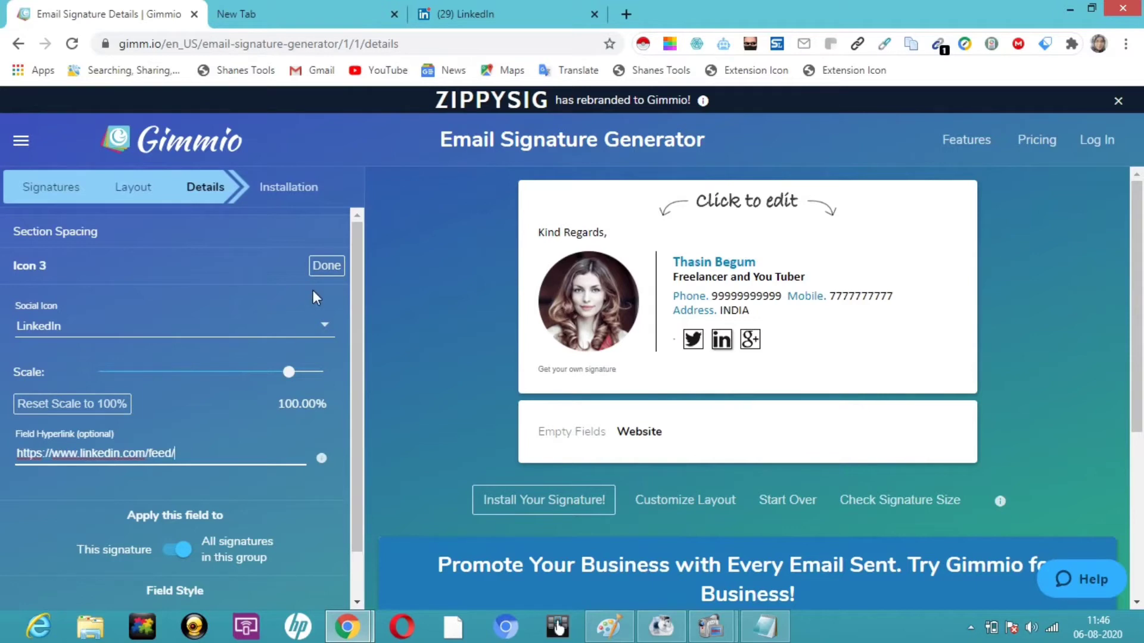
pyautogui.click(326, 267)
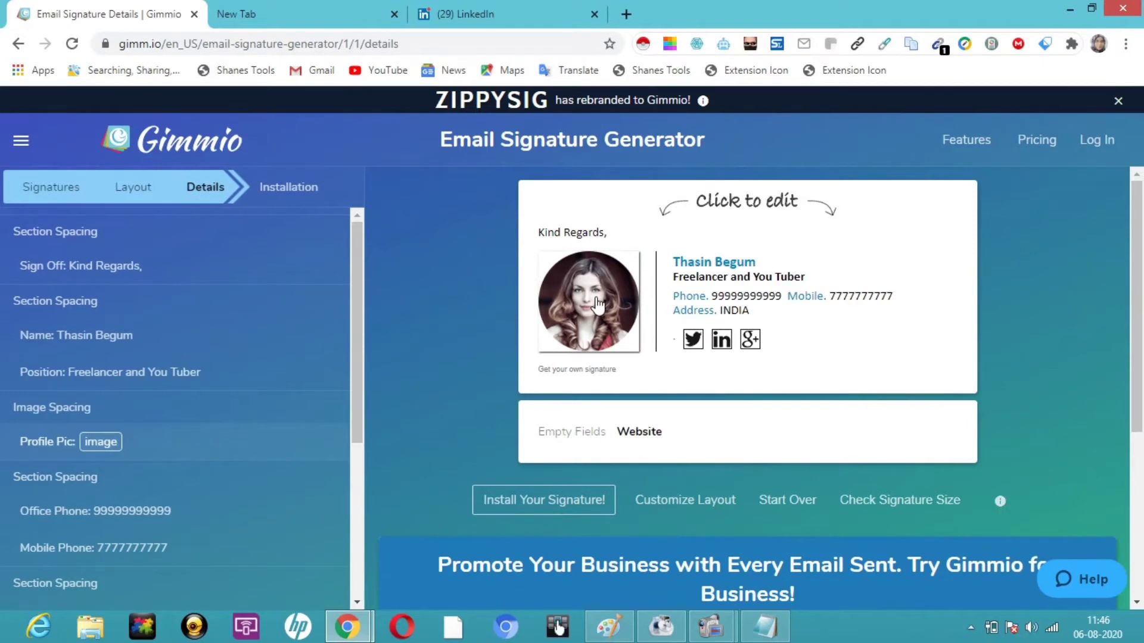
# Step: Remove the example photo and upload 20181219_094138.jpg as the profile picture
pyautogui.click(597, 304)
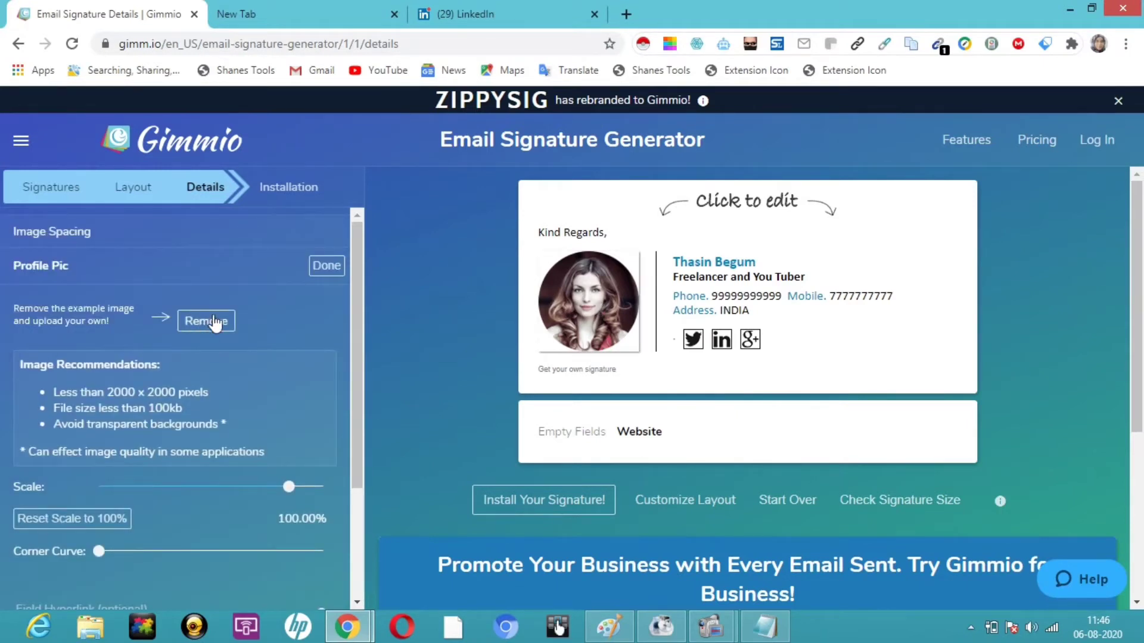
pyautogui.click(218, 322)
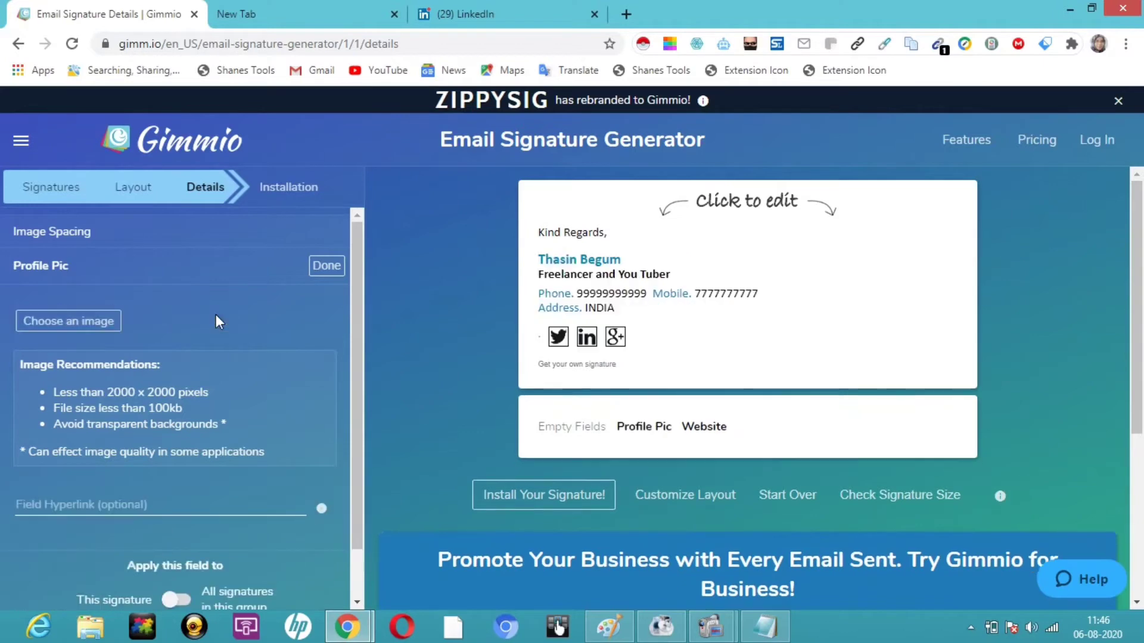
pyautogui.click(80, 322)
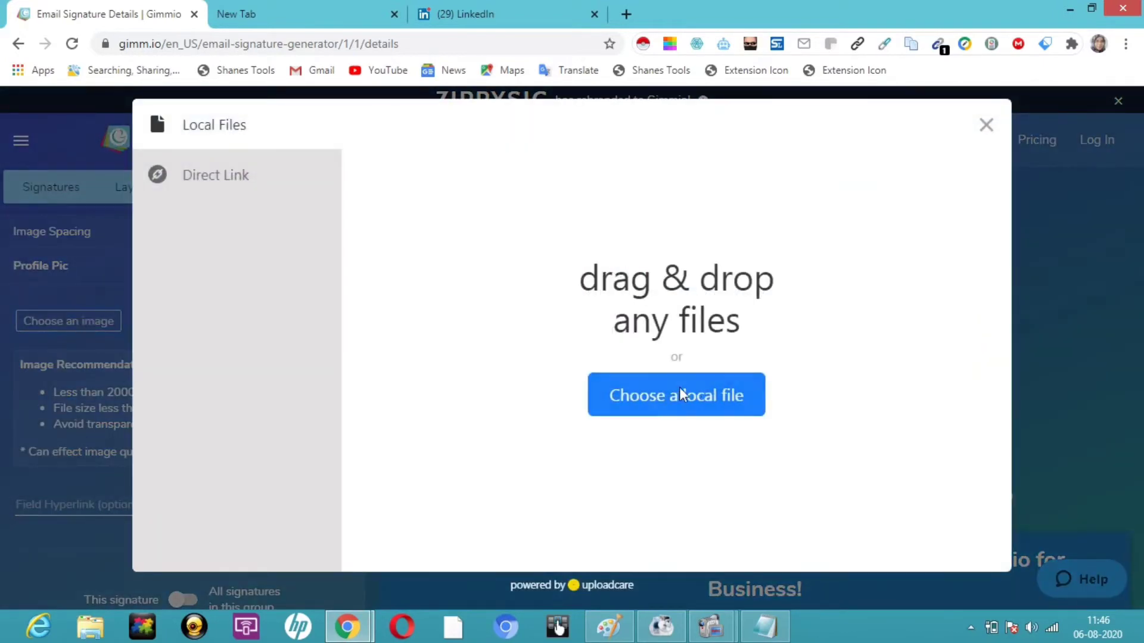
pyautogui.click(676, 402)
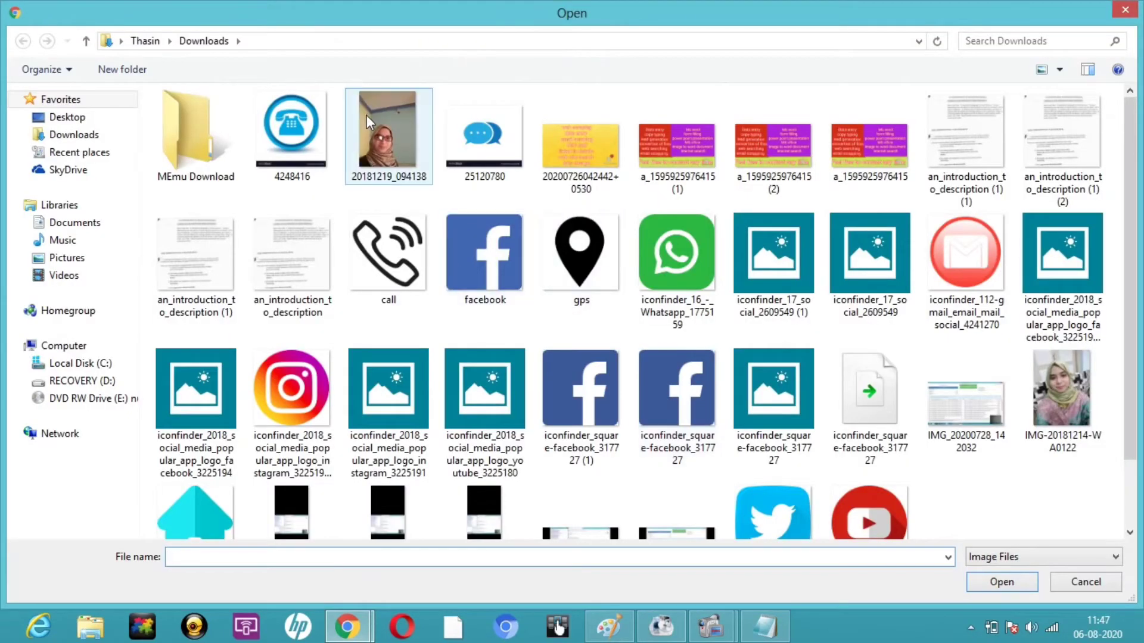
pyautogui.click(372, 119)
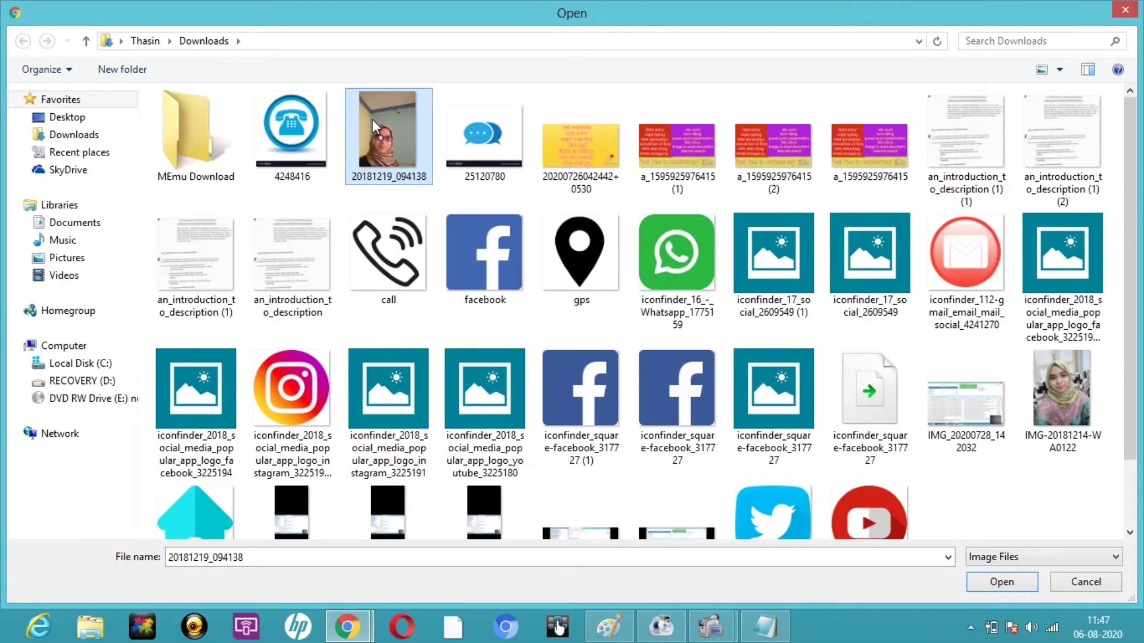
pyautogui.doubleClick(371, 119)
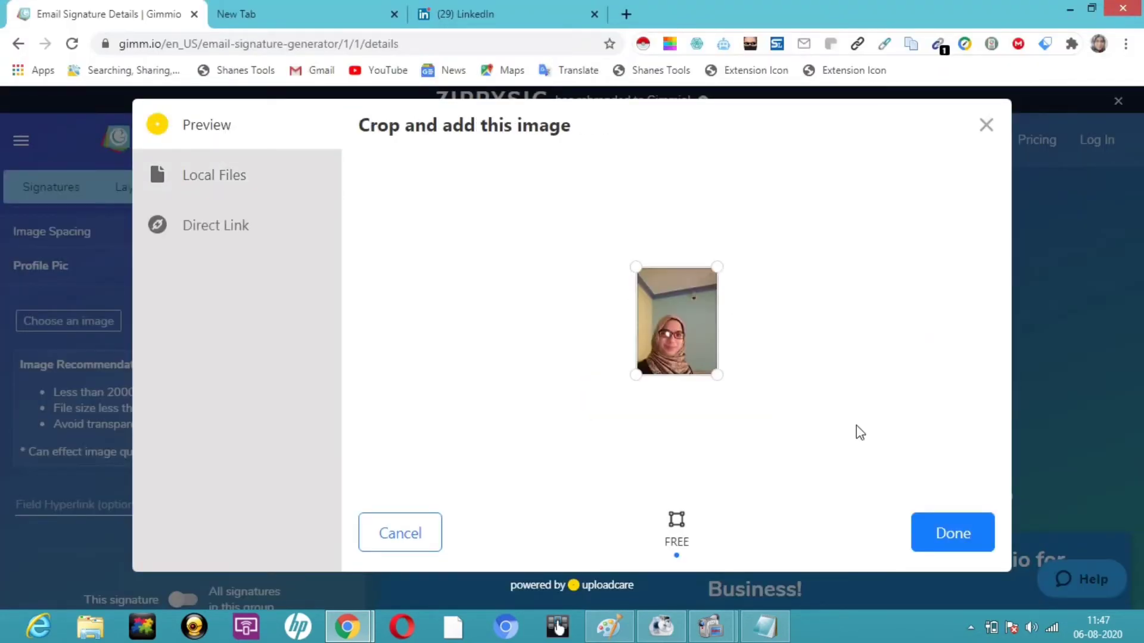
pyautogui.click(939, 540)
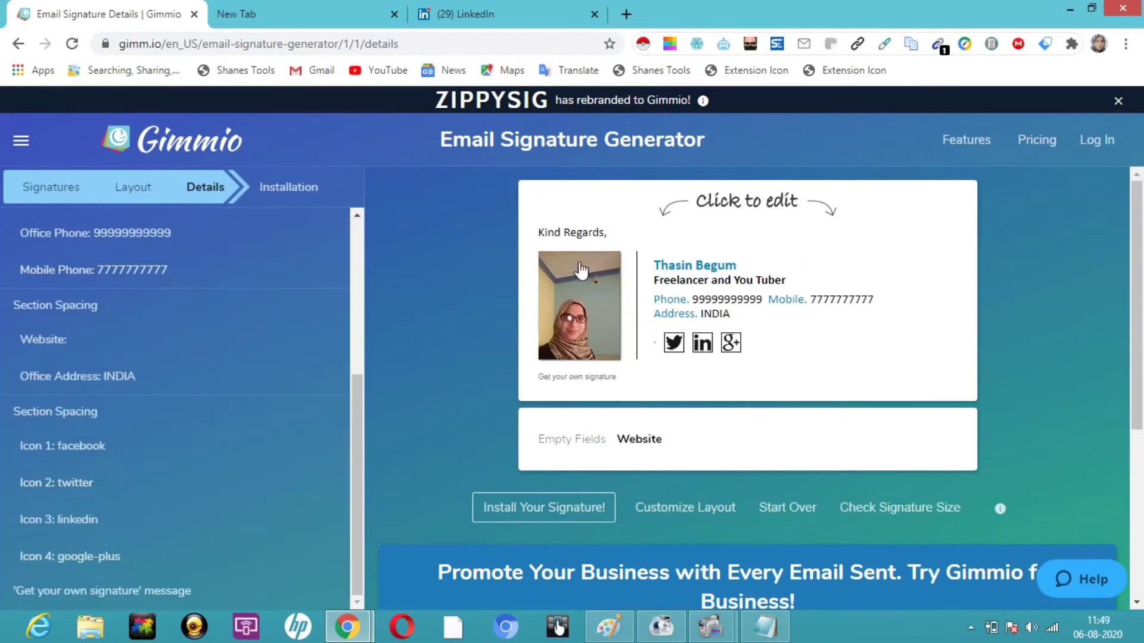
# Step: Go to the installation step, then return to the Customize Layout editor
pyautogui.click(542, 514)
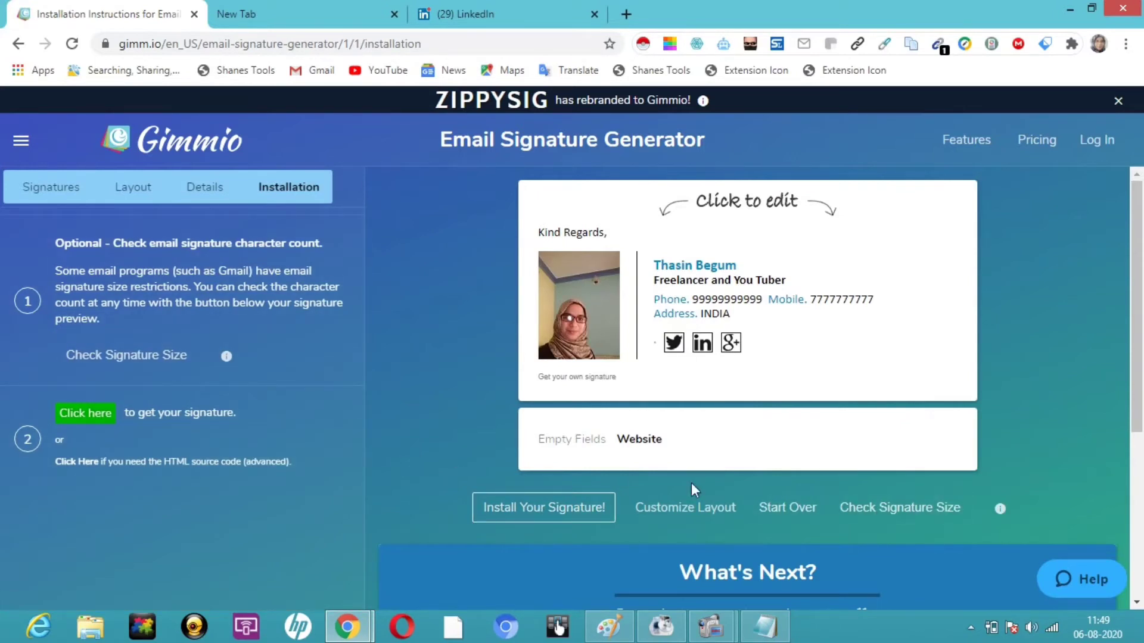
pyautogui.click(693, 514)
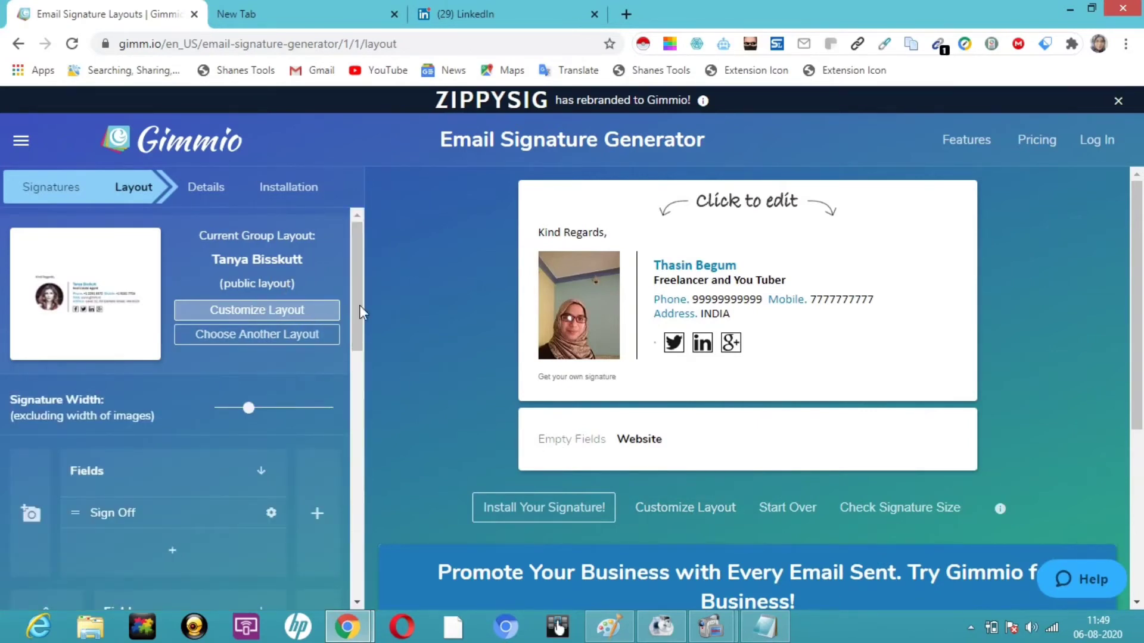
# Step: Scroll the Layout panel and check the signature size: small, 8838 characters, compatible everywhere
pyautogui.moveTo(357, 327); pyautogui.dragTo(362, 396)
pyautogui.moveTo(266, 436)
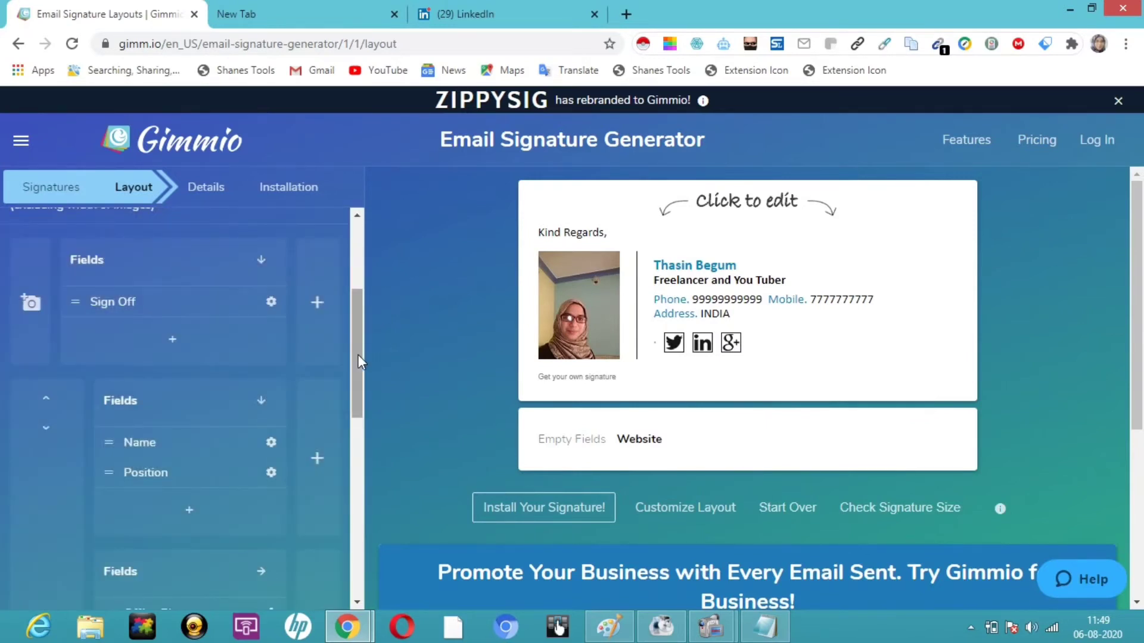
pyautogui.moveTo(358, 355)
pyautogui.mouseDown()
pyautogui.moveTo(382, 492)
pyautogui.moveTo(378, 589)
pyautogui.moveTo(346, 527)
pyautogui.moveTo(254, 465)
pyautogui.moveTo(327, 433)
pyautogui.moveTo(373, 353)
pyautogui.mouseUp()
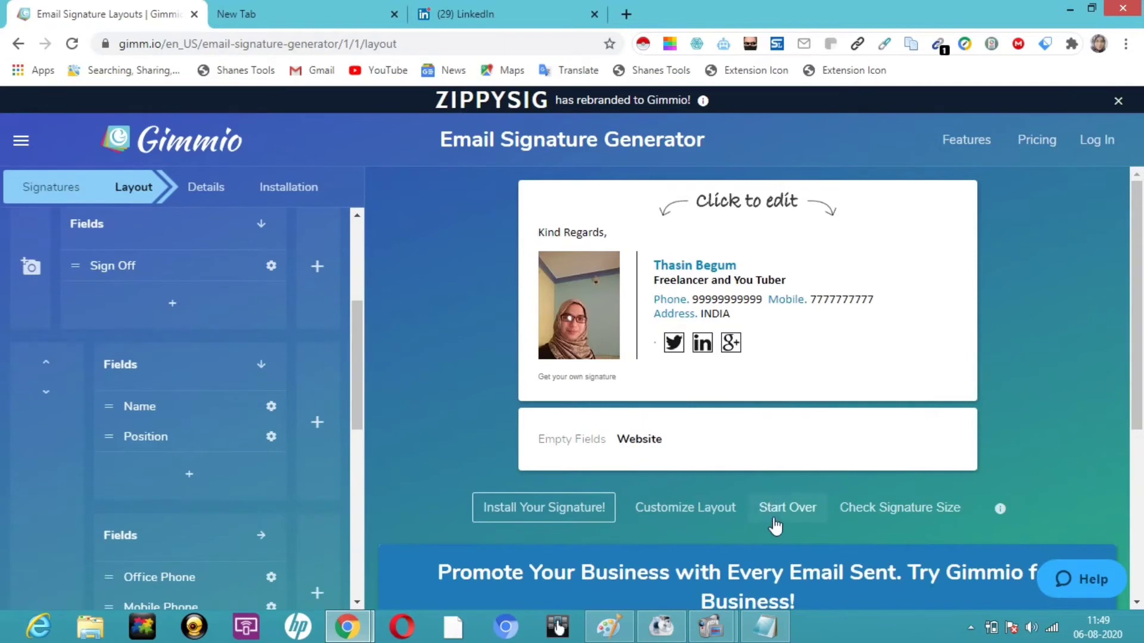
pyautogui.click(913, 509)
# Step: Copy the finished signature to the clipboard from the installation step, then switch to the LinkedIn tab
pyautogui.click(521, 519)
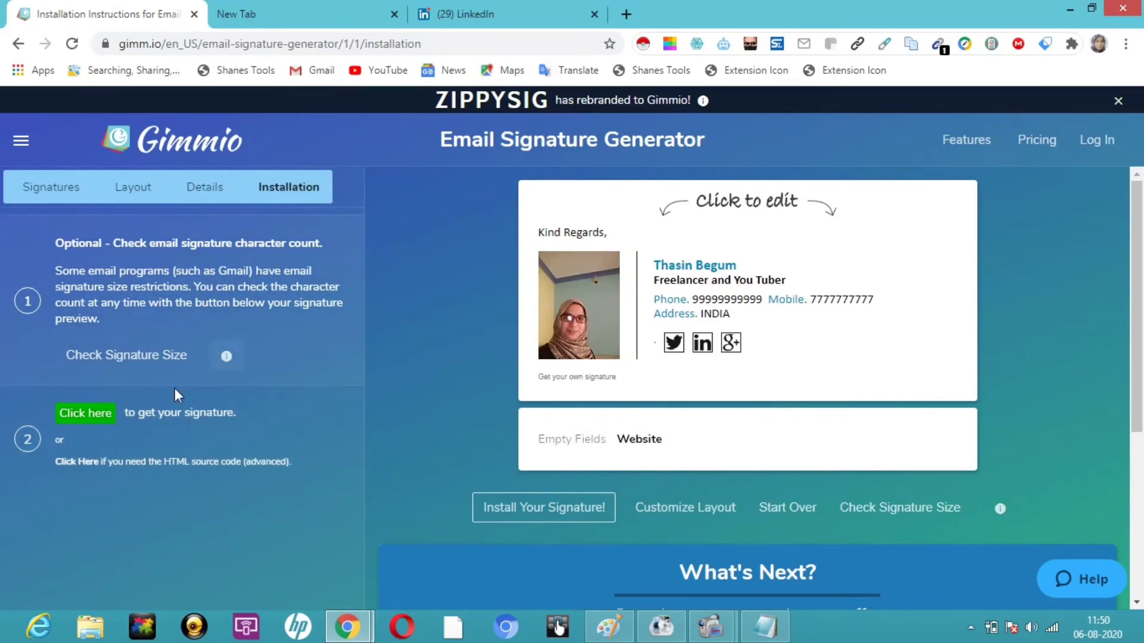
pyautogui.click(89, 413)
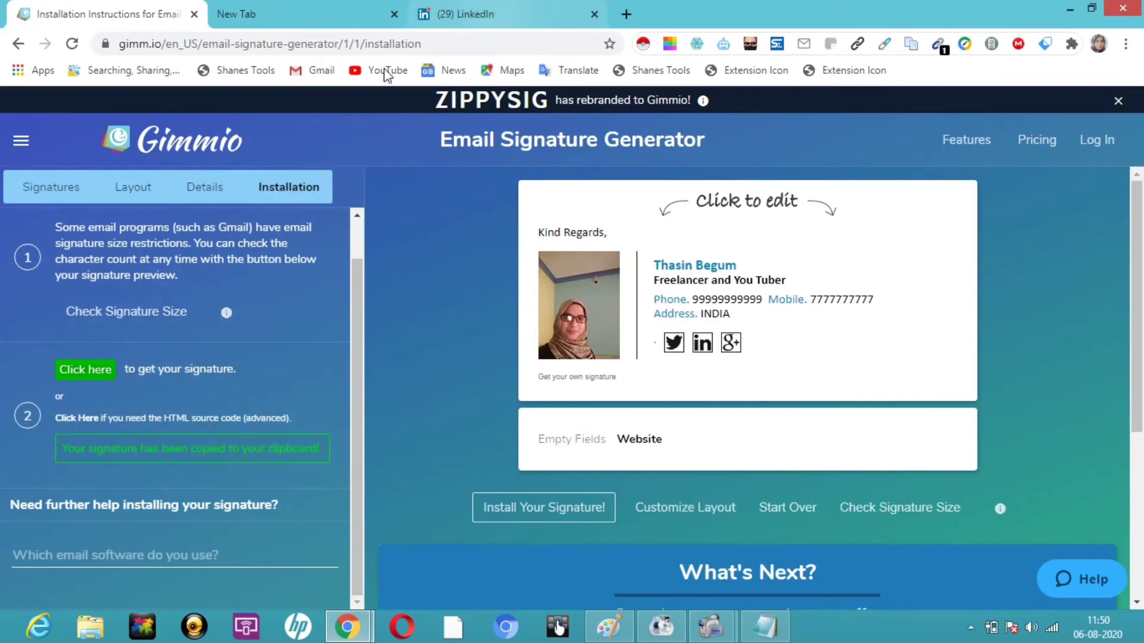
pyautogui.click(506, 10)
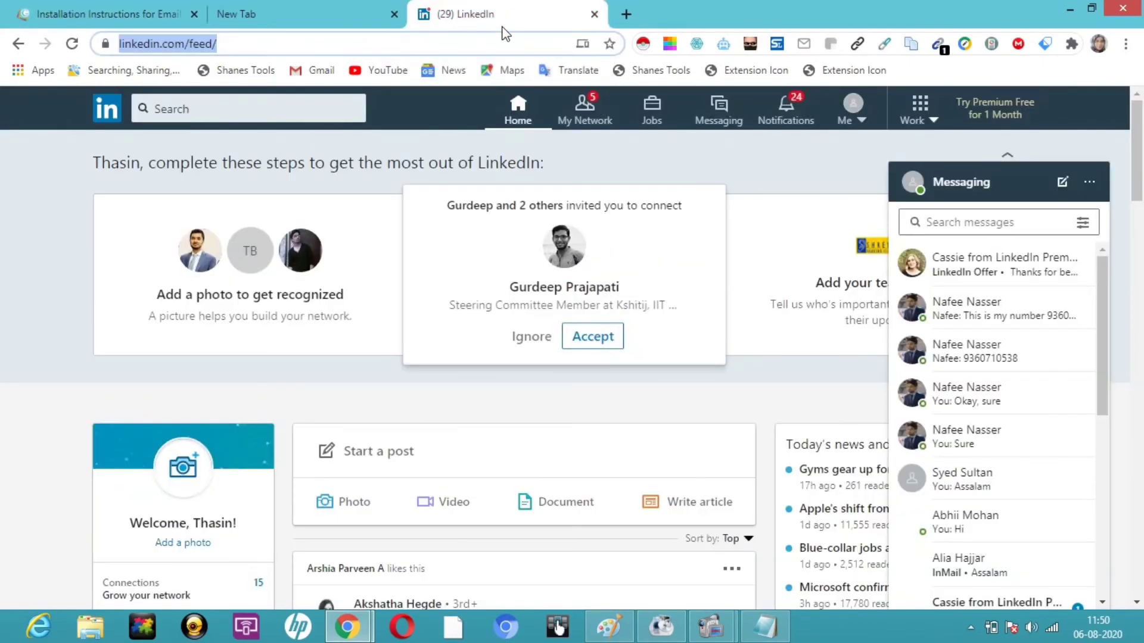
# Step: Open Gmail from the bookmarks bar and start a new blank message
pyautogui.click(328, 72)
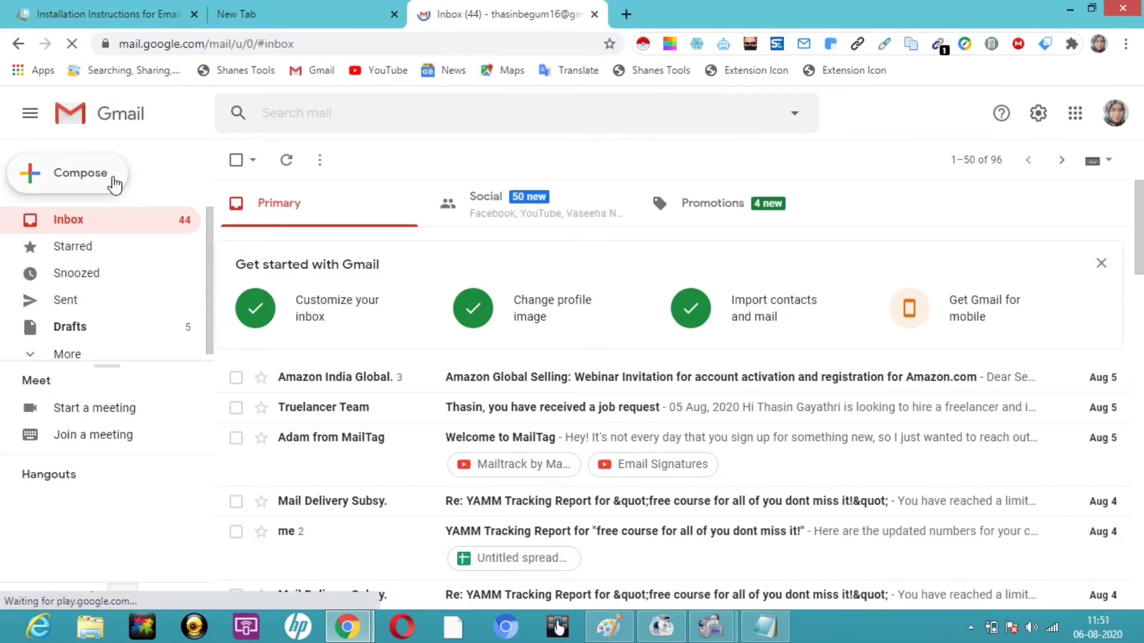
pyautogui.click(113, 184)
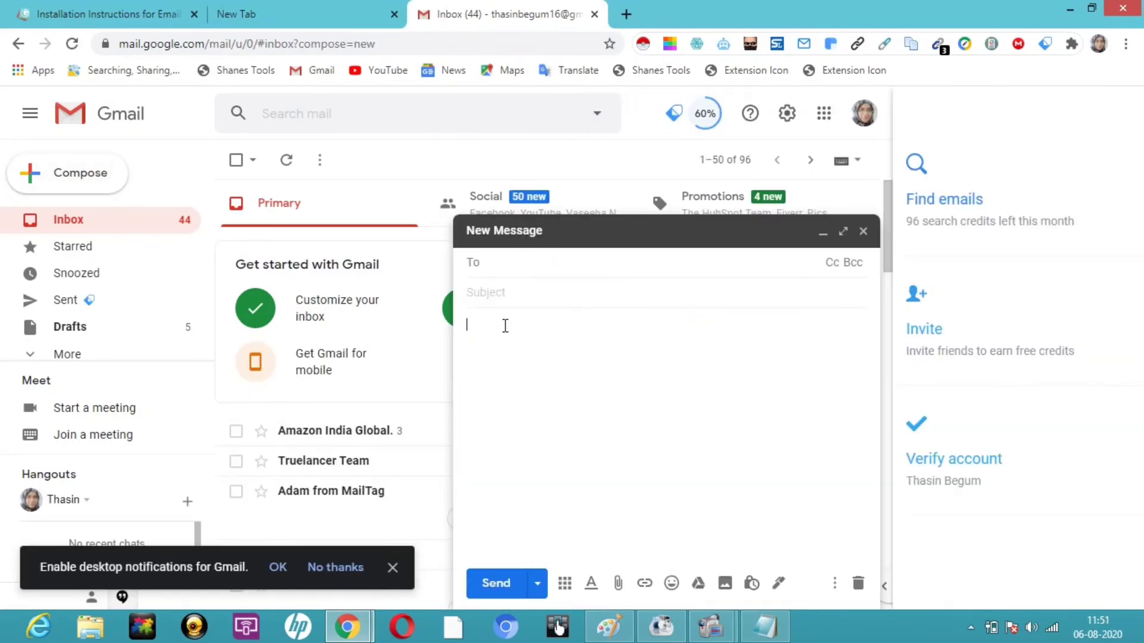
# Step: Paste the Gimmio signature into the Gmail message body, then go back to the Gimmio tab
pyautogui.rightClick(505, 325)
pyautogui.click(560, 426)
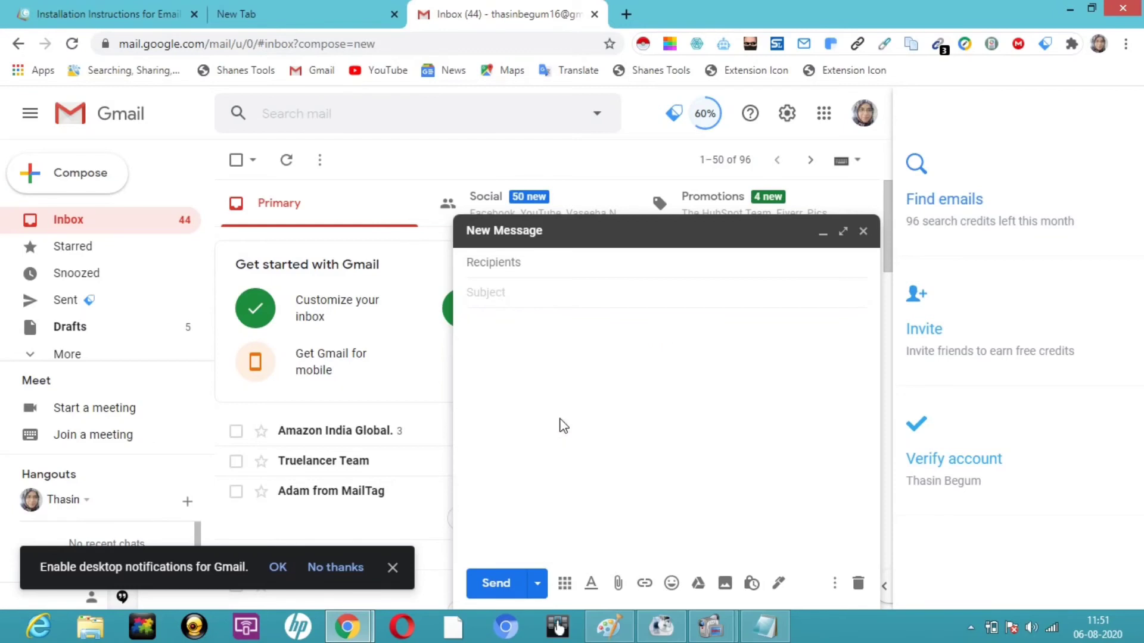
pyautogui.press('super+c')
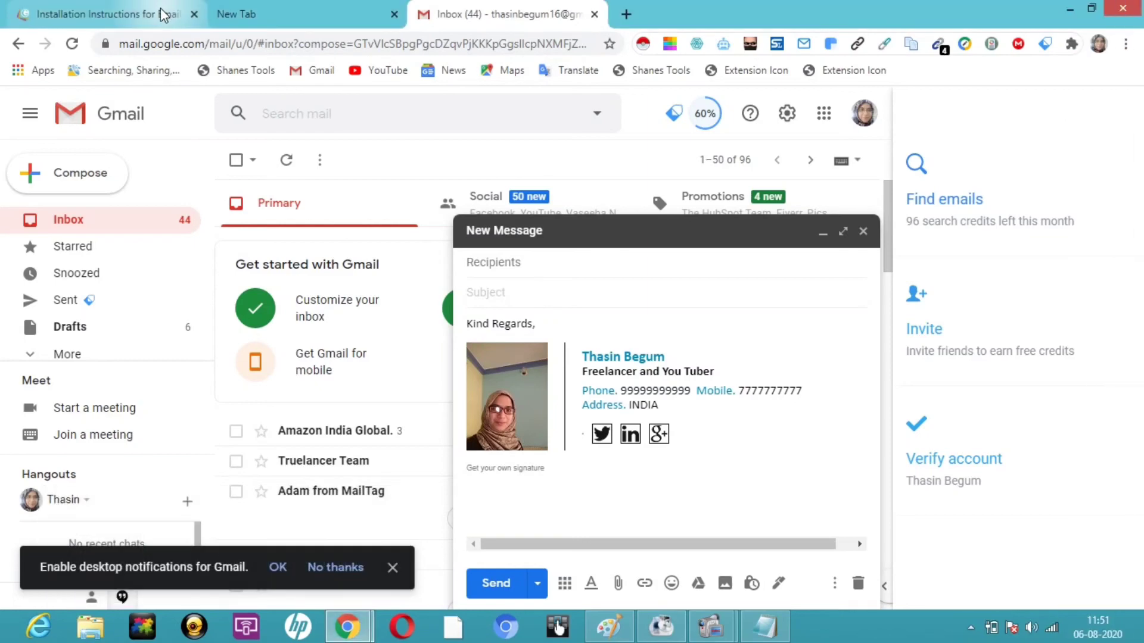
pyautogui.click(156, 12)
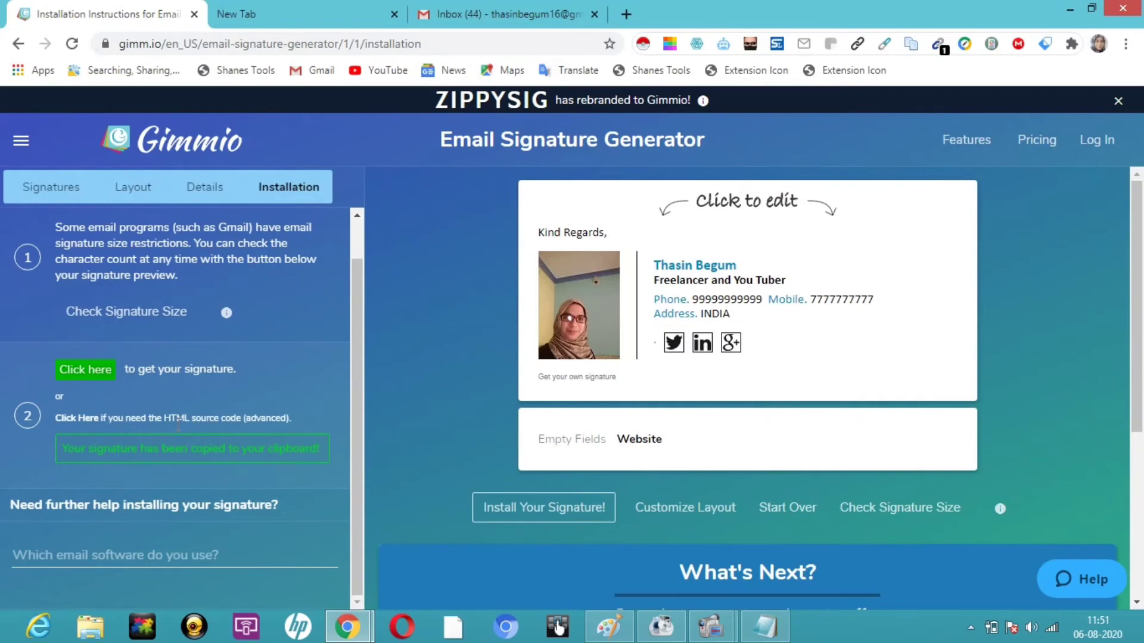
# Step: View the signature's HTML source in a maximized popup with all text selected, then return to Layout
pyautogui.click(258, 423)
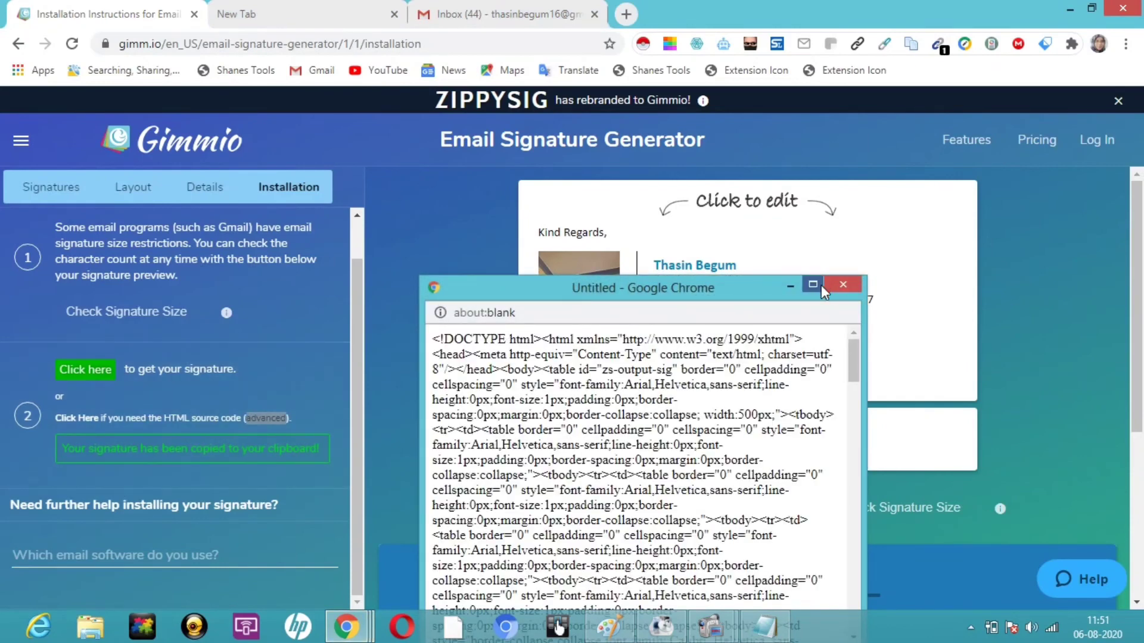
pyautogui.moveTo(768, 287); pyautogui.dragTo(827, 138)
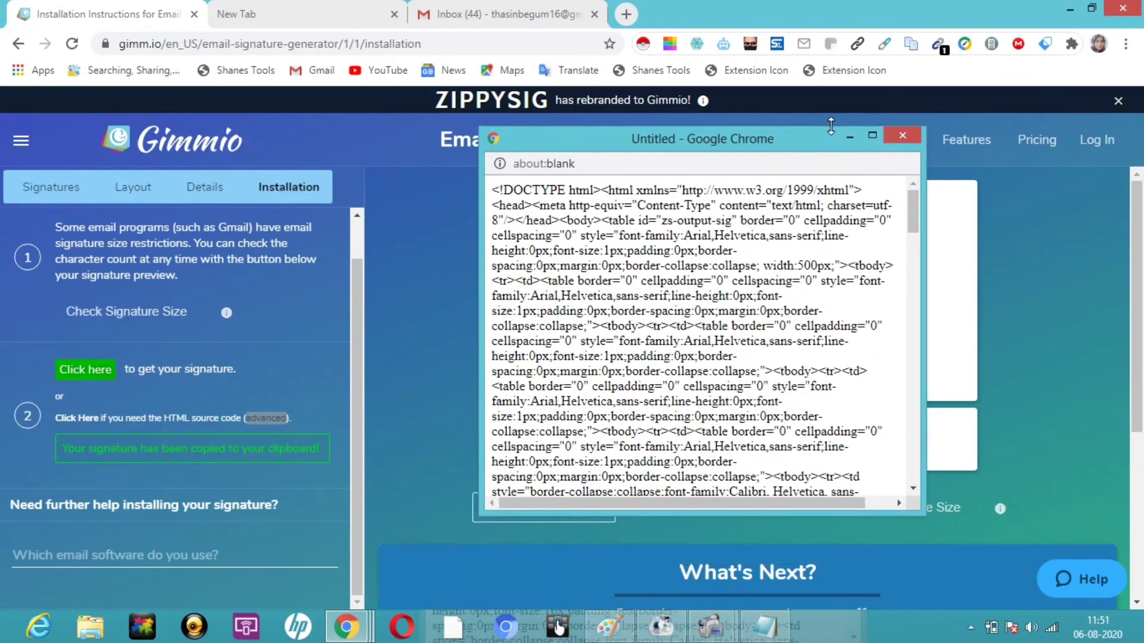
pyautogui.click(872, 136)
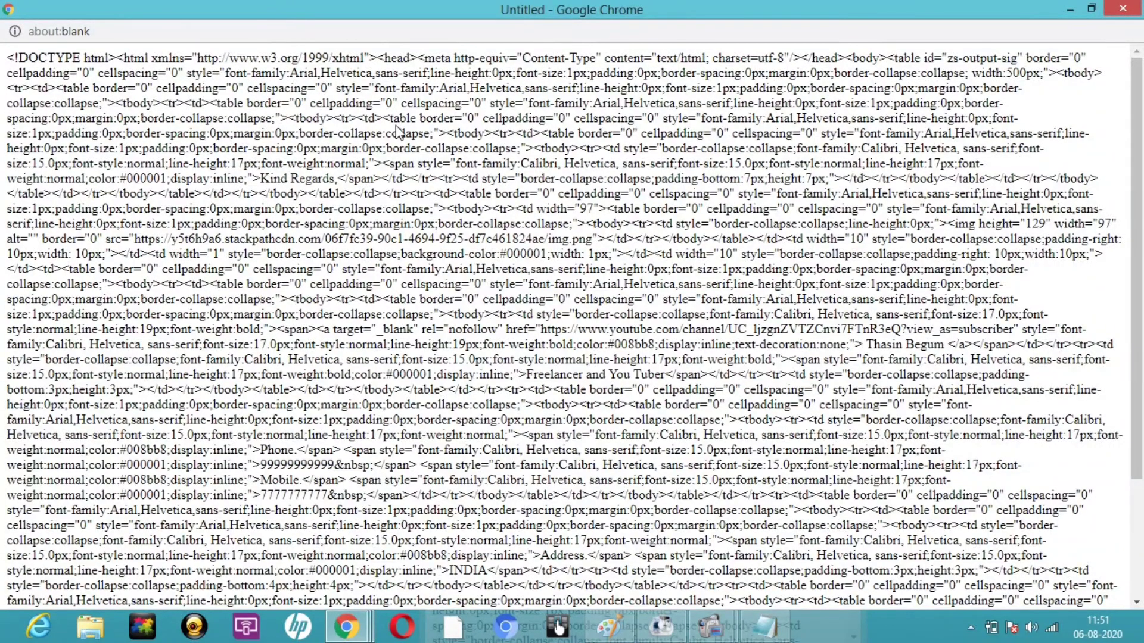
pyautogui.hotkey('ctrl', 'a')
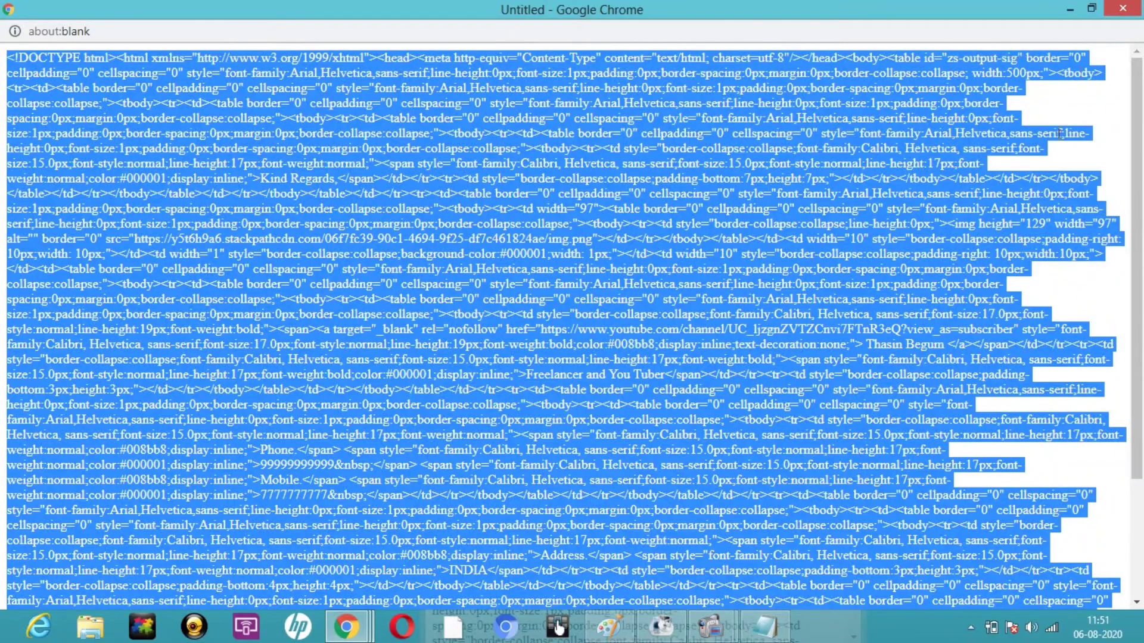
pyautogui.click(1078, 11)
pyautogui.moveTo(1066, 6)
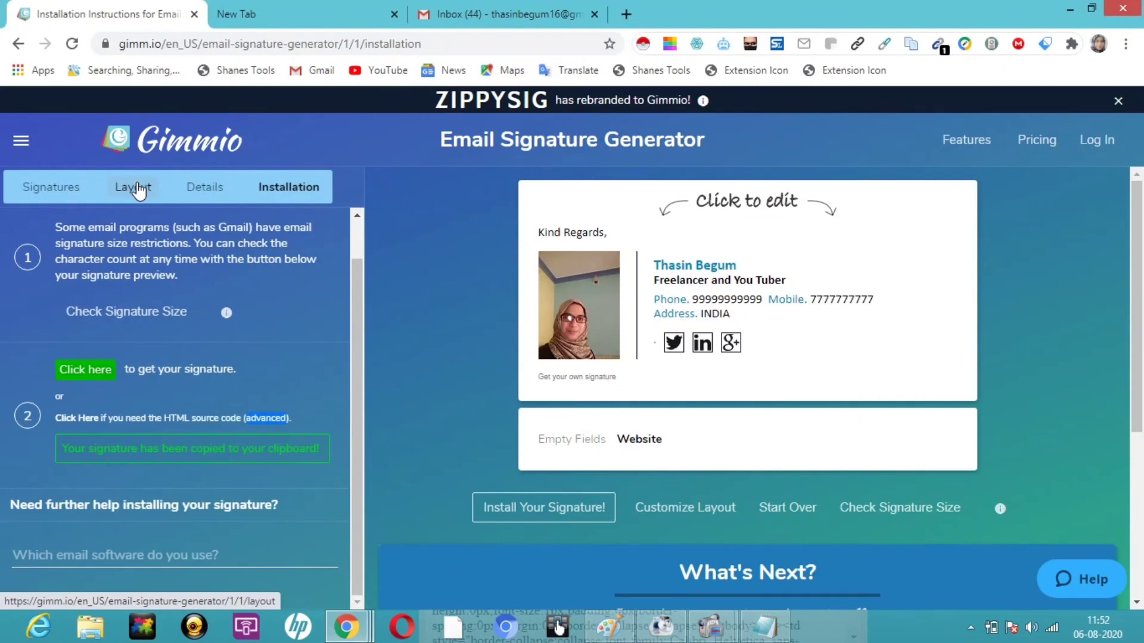
pyautogui.click(138, 191)
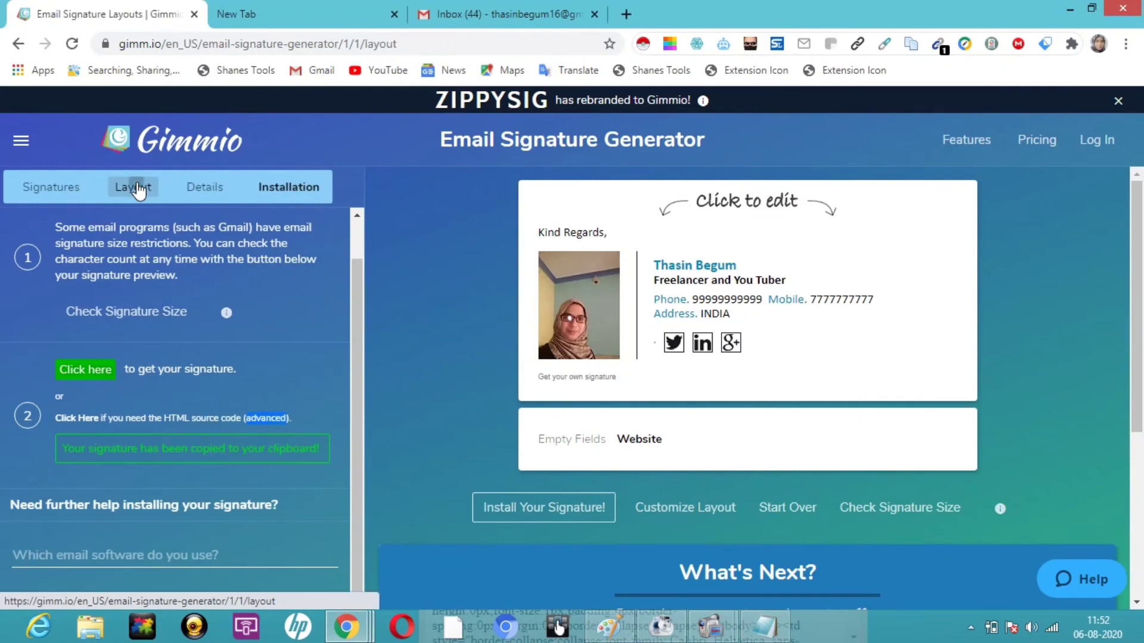